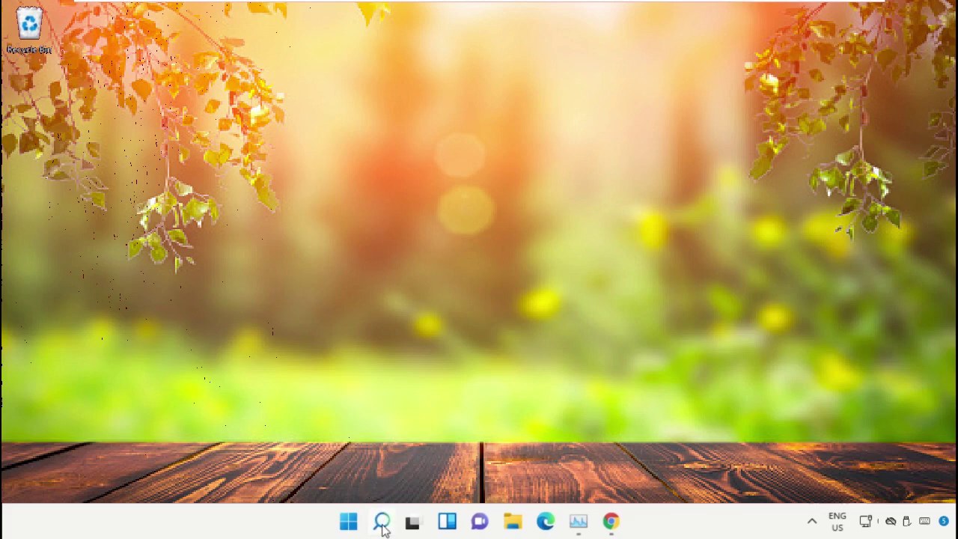
# Step: Find Task Manager with Windows search, run it as administrator, and move its window toward the middle of the desktop
pyautogui.click(382, 523)
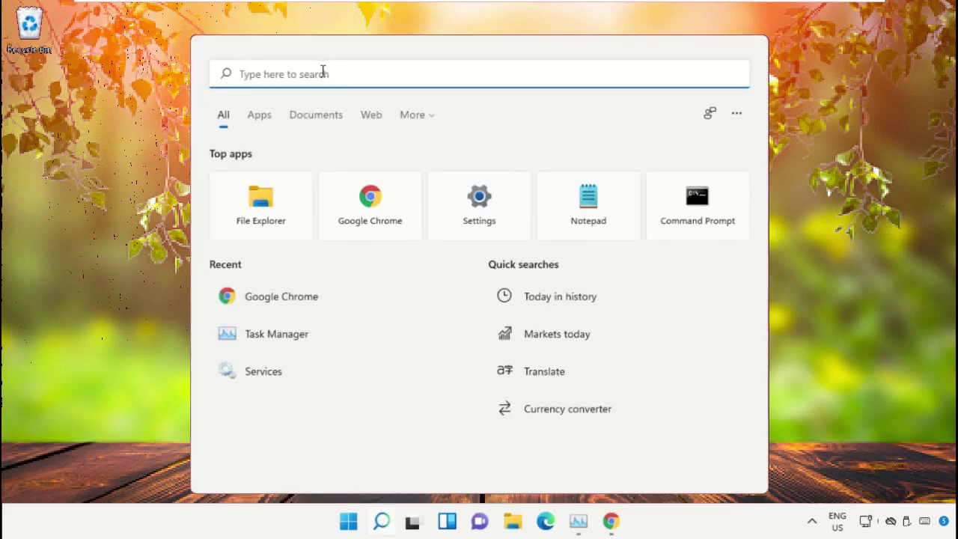
pyautogui.write('task man')
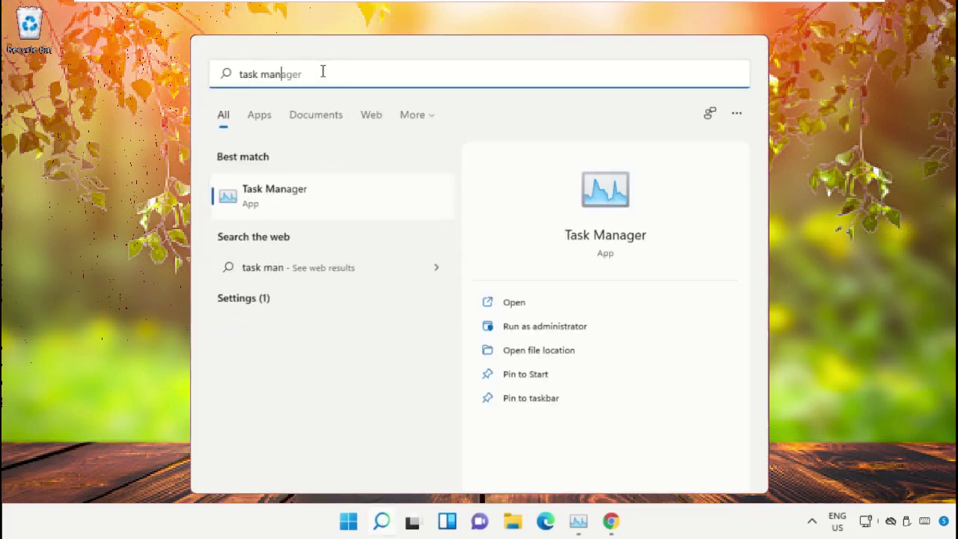
pyautogui.write('ager')
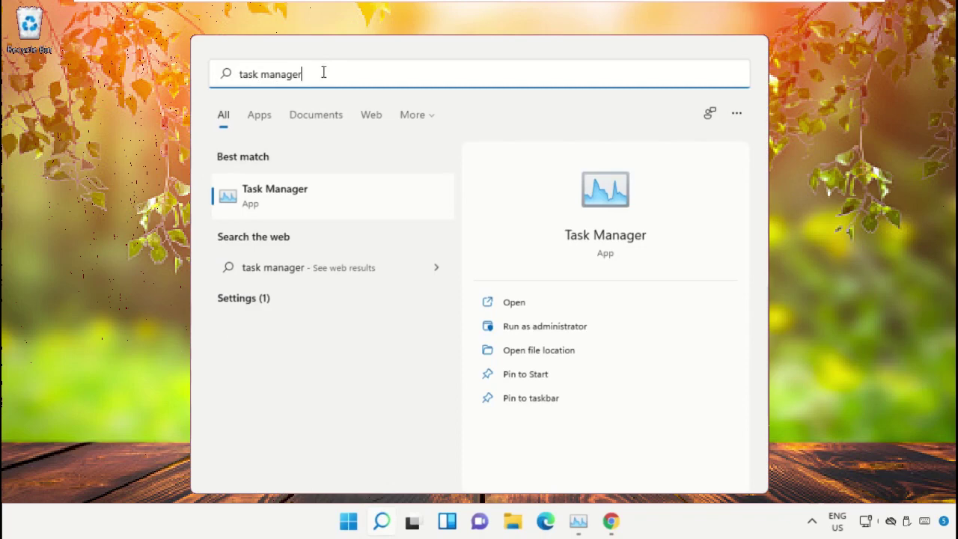
pyautogui.click(554, 327)
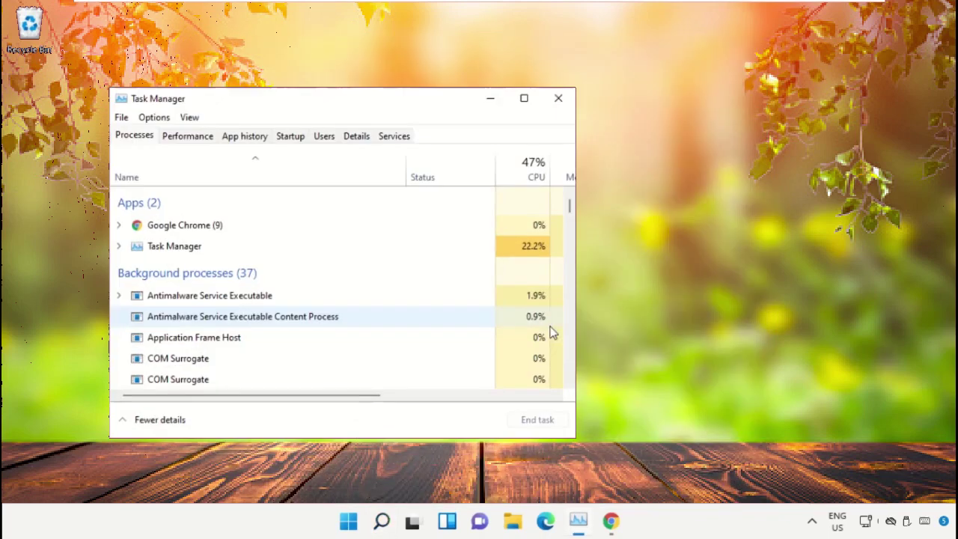
pyautogui.moveTo(198, 102); pyautogui.dragTo(442, 80)
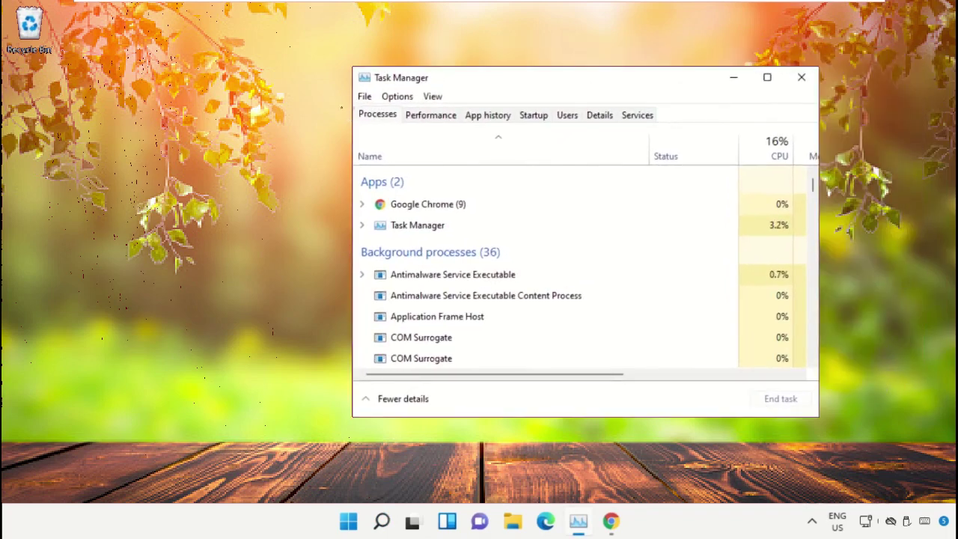
# Step: Start creating a new task and browse for its program in the C:\Windows\System32 folder
pyautogui.click(364, 97)
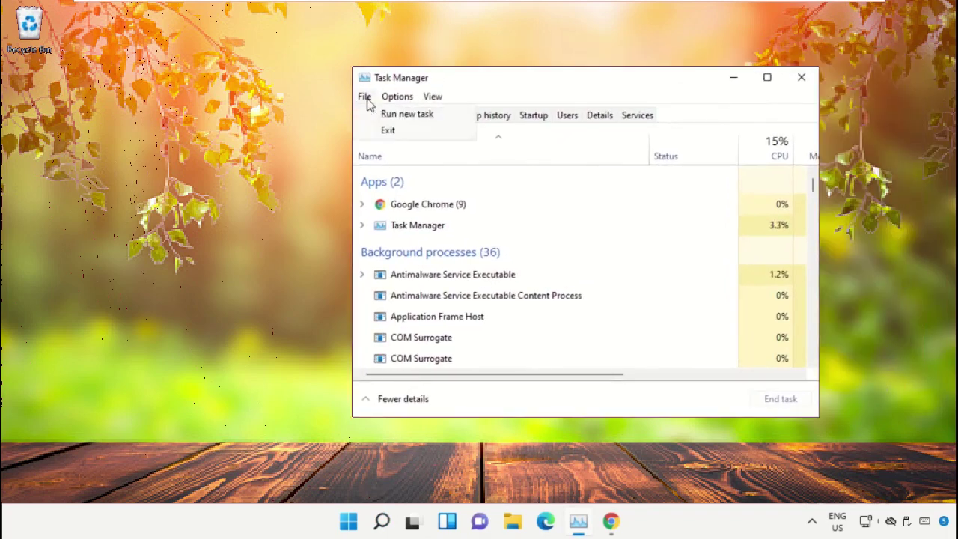
pyautogui.click(451, 122)
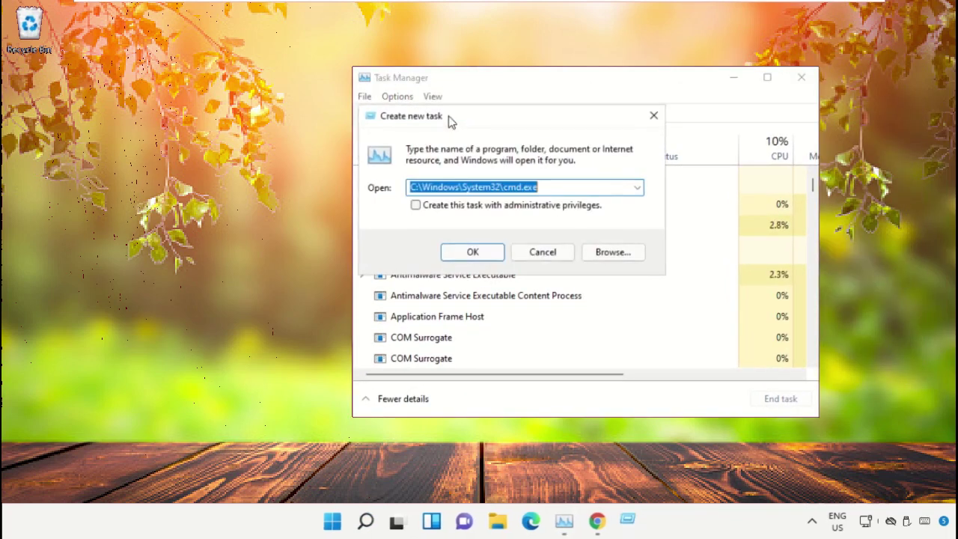
pyautogui.click(607, 252)
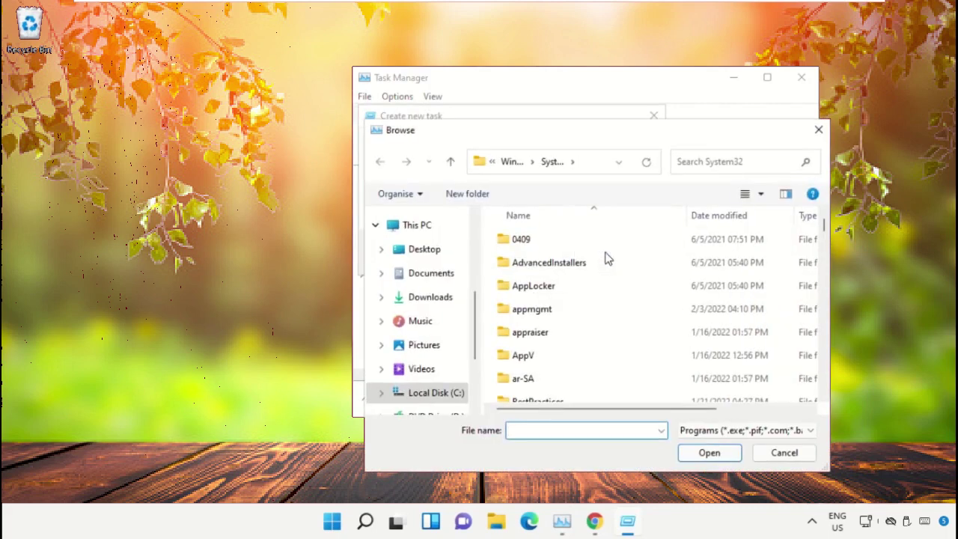
pyautogui.click(417, 224)
pyautogui.scroll(-2, 545, 249)
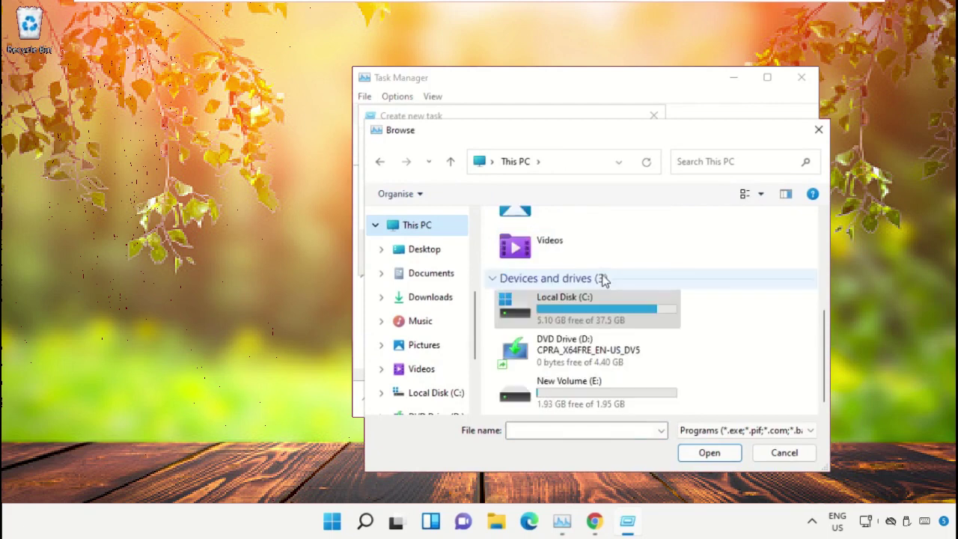
pyautogui.doubleClick(589, 313)
pyautogui.scroll(-3, 573, 317)
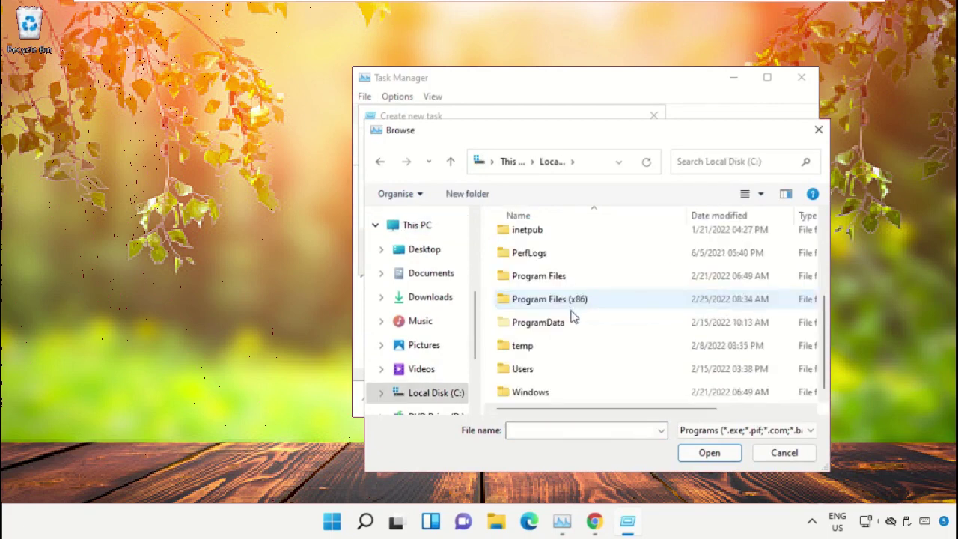
pyautogui.doubleClick(552, 392)
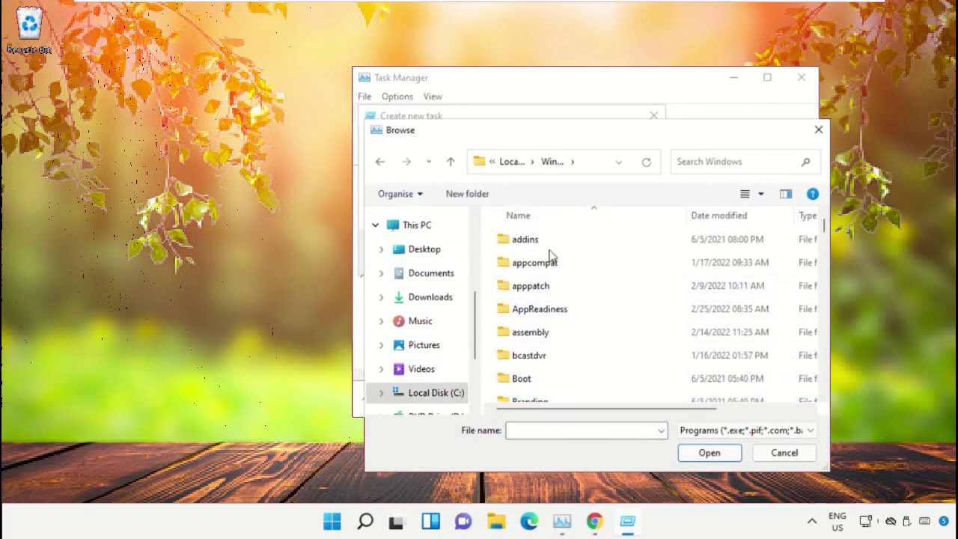
pyautogui.write('sys')
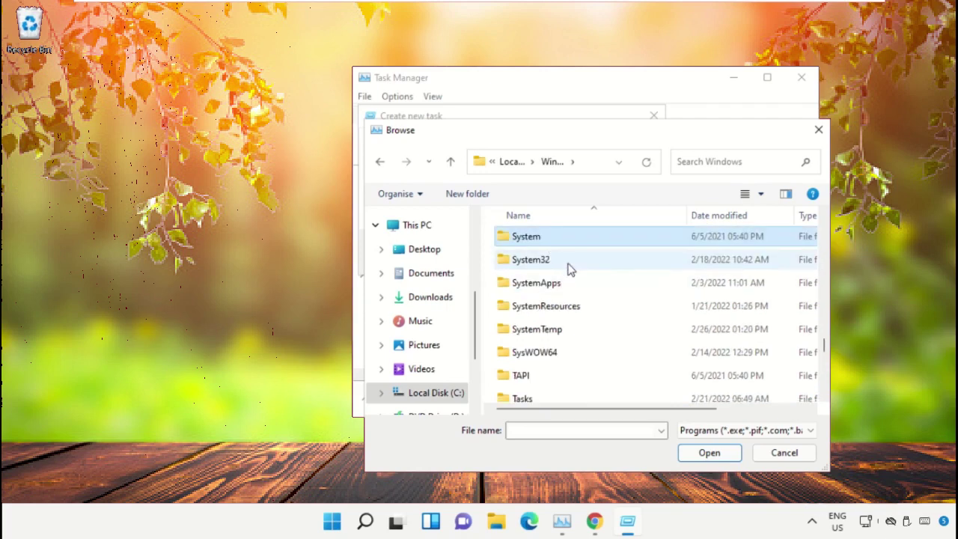
pyautogui.doubleClick(566, 261)
# Step: Choose cmd.exe in the System32 folder as the program for the new task
pyautogui.scroll(-5, 562, 289)
pyautogui.scroll(-20, 565, 307)
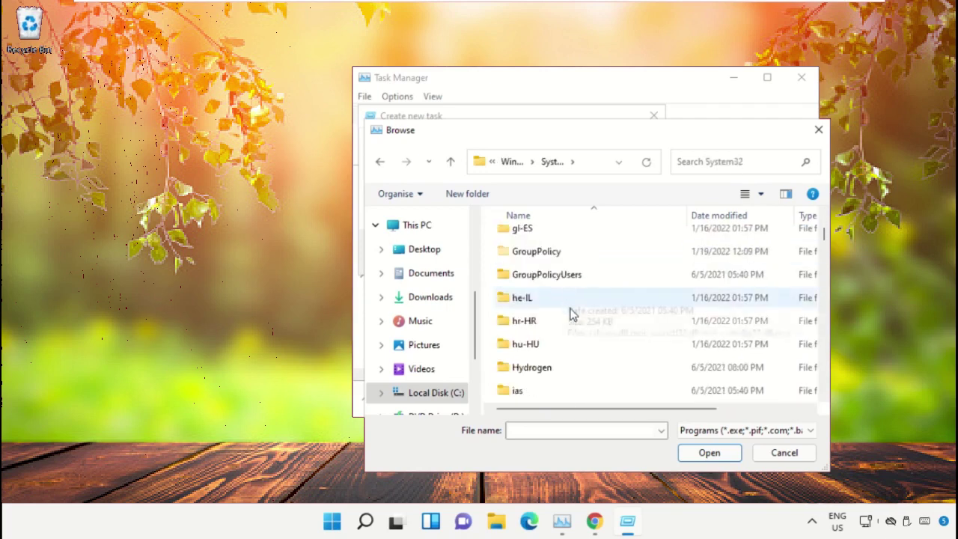
pyautogui.doubleClick(577, 321)
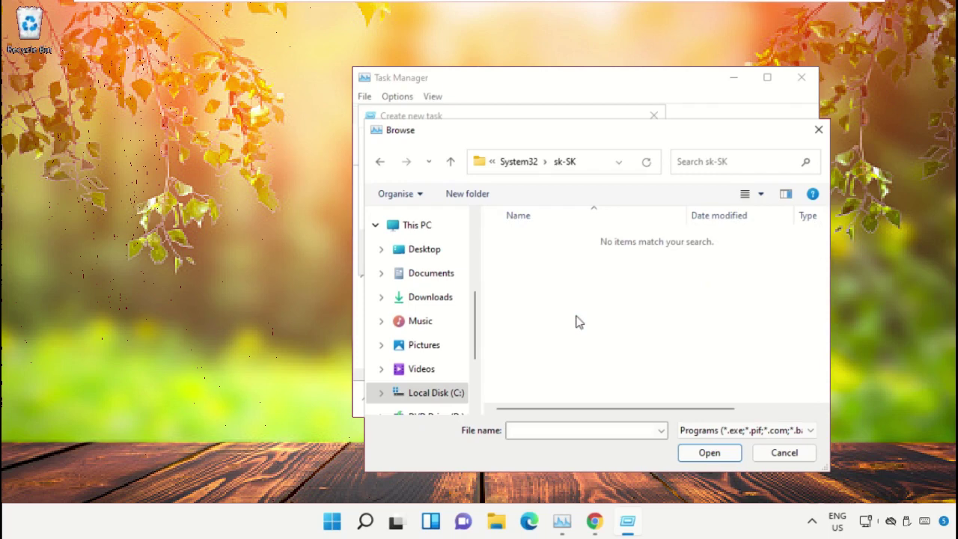
pyautogui.hotkey('alt', 'Left')
pyautogui.scroll(-20, 576, 322)
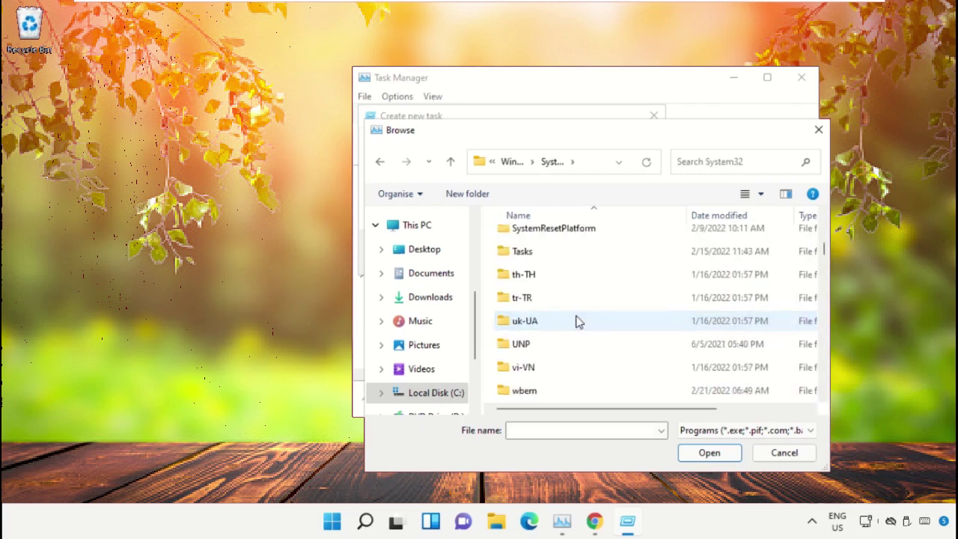
pyautogui.write('cmd')
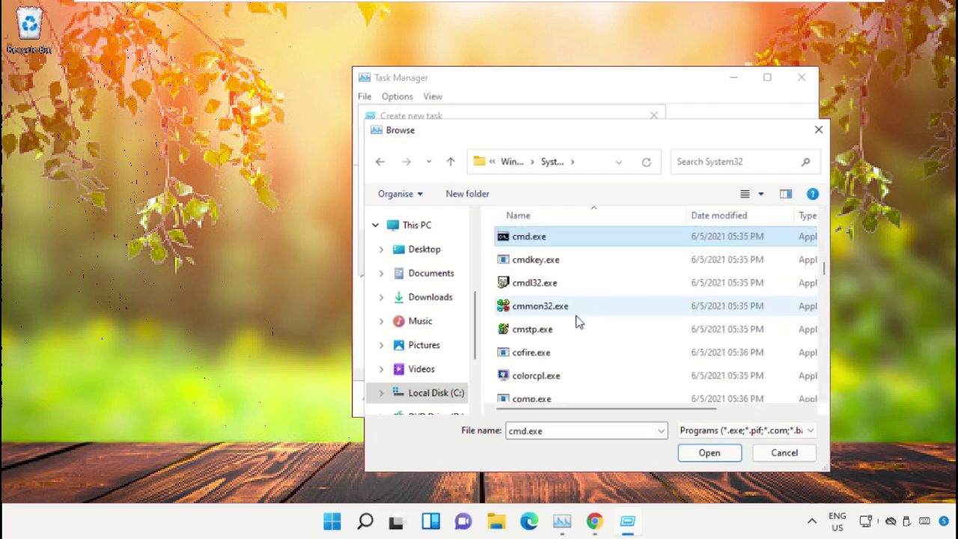
pyautogui.doubleClick(536, 237)
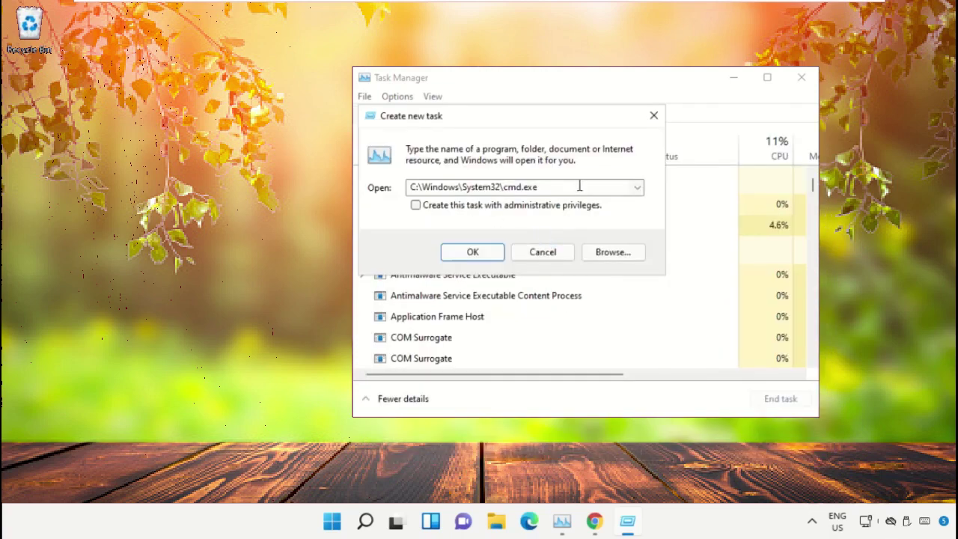
# Step: Run the cmd.exe task with administrative privileges and minimize Task Manager
pyautogui.moveTo(578, 186); pyautogui.dragTo(316, 189)
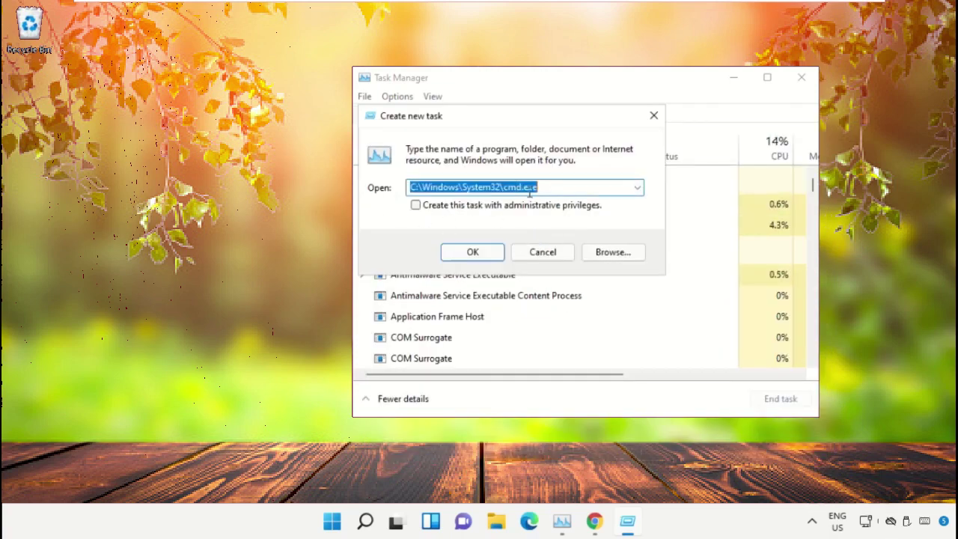
pyautogui.click(432, 211)
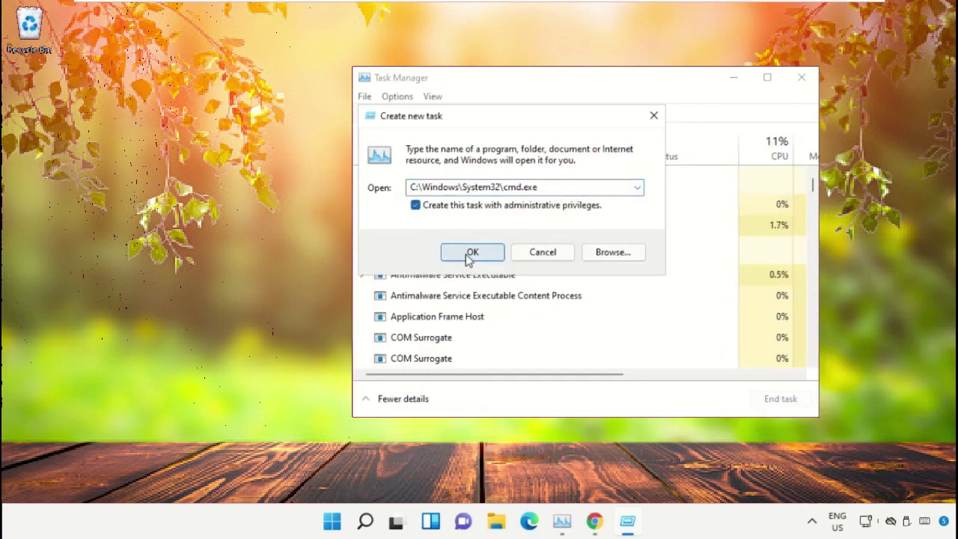
pyautogui.click(467, 256)
pyautogui.click(733, 78)
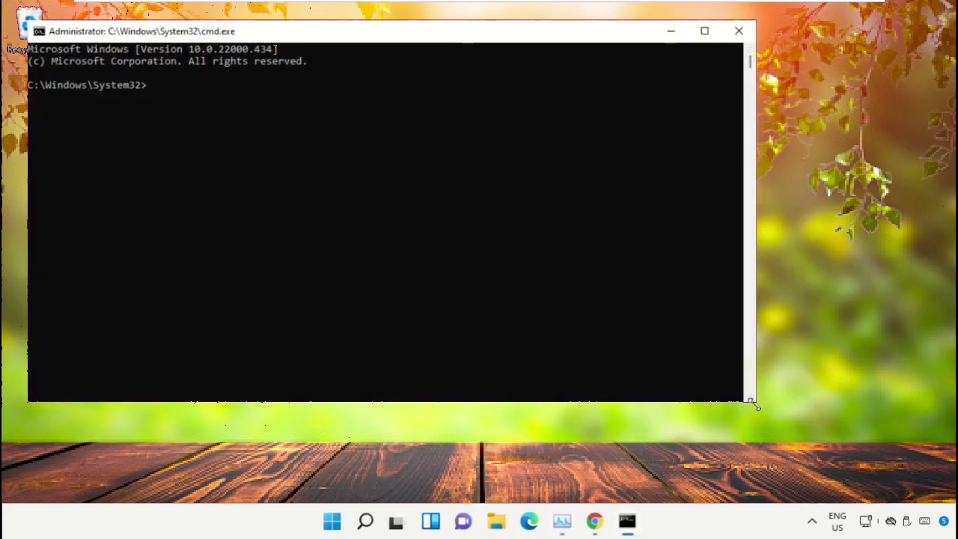
# Step: Shrink the Command Prompt window, move it to the lower middle of the desktop, and place Chrome before Task Manager on the taskbar
pyautogui.moveTo(752, 401); pyautogui.dragTo(558, 333)
pyautogui.moveTo(347, 31); pyautogui.dragTo(590, 181)
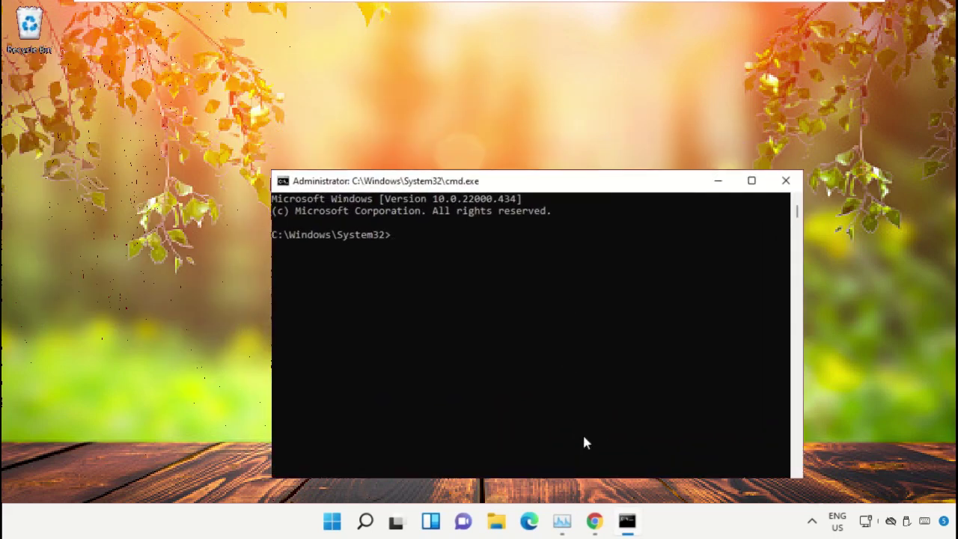
pyautogui.moveTo(594, 522); pyautogui.dragTo(567, 524)
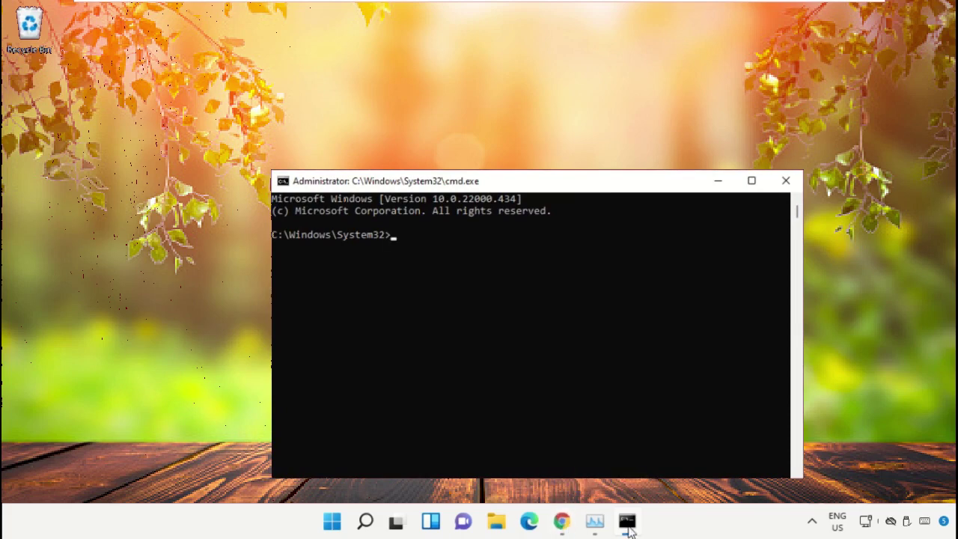
# Step: Switch to Google Chrome, go to google.com and search for "hows.tech windows commands"
pyautogui.click(563, 522)
pyautogui.write('go')
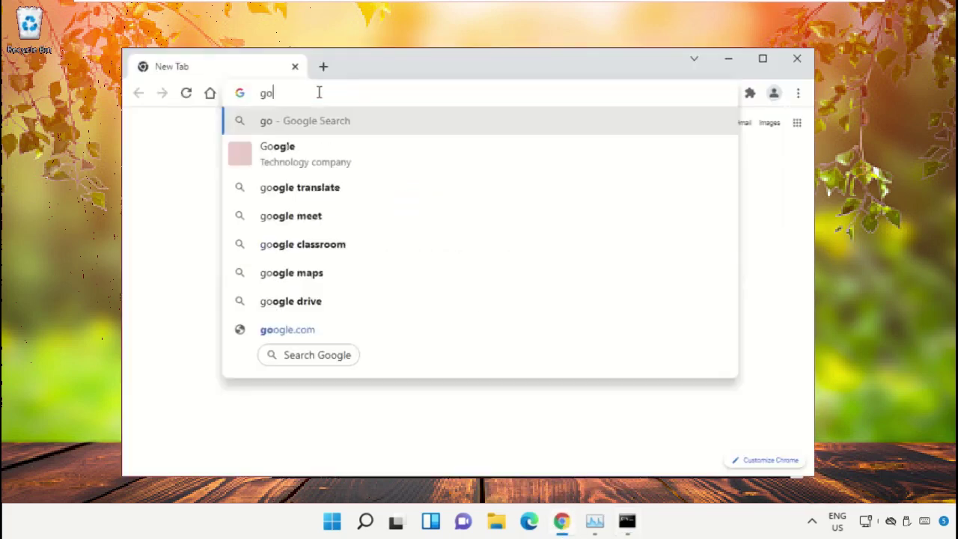
pyautogui.write('ogle.com')
pyautogui.press('Return')
pyautogui.write('hows.te')
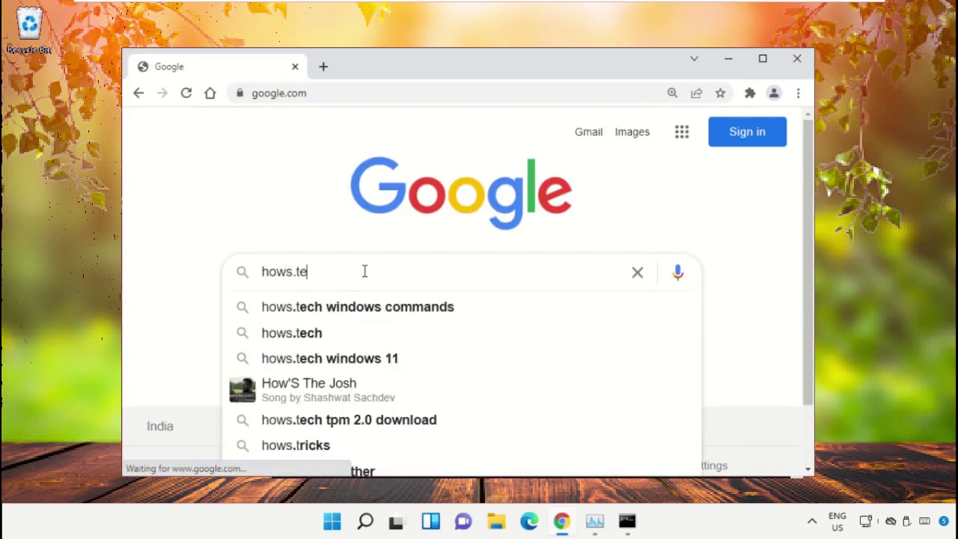
pyautogui.press('Down')
pyautogui.press('Return')
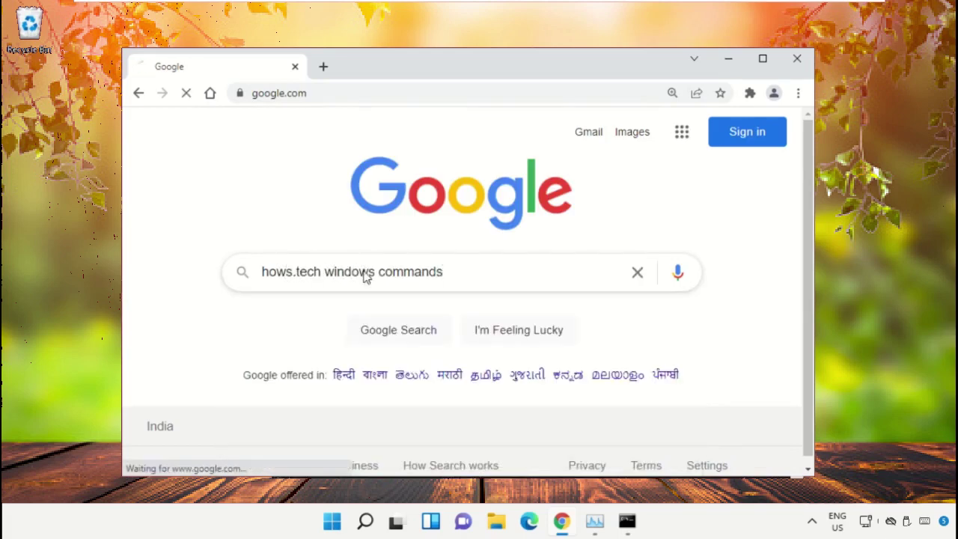
# Step: Open the "Important Windows Commands - Hows.tech" result and find Command 12, the sfc /scanfile command
pyautogui.tripleClick(339, 132)
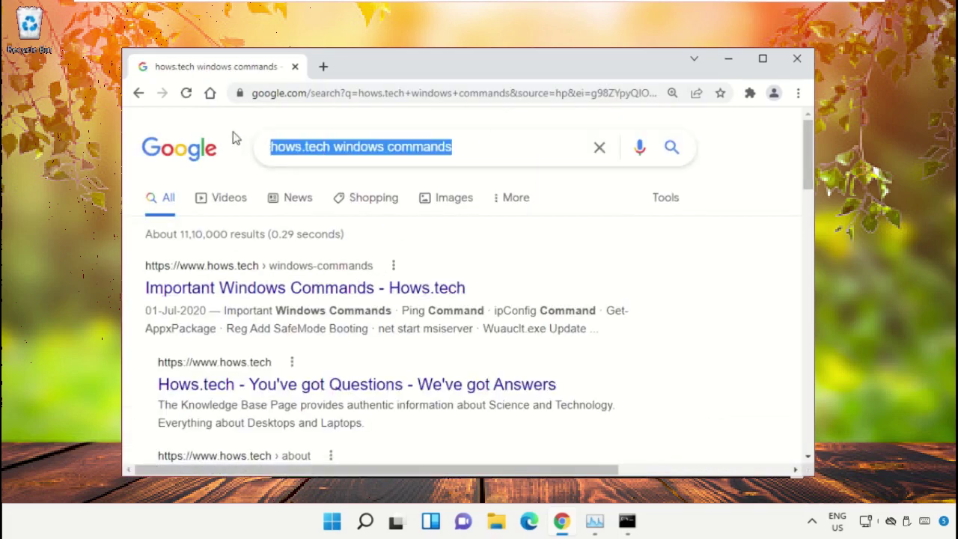
pyautogui.click(300, 126)
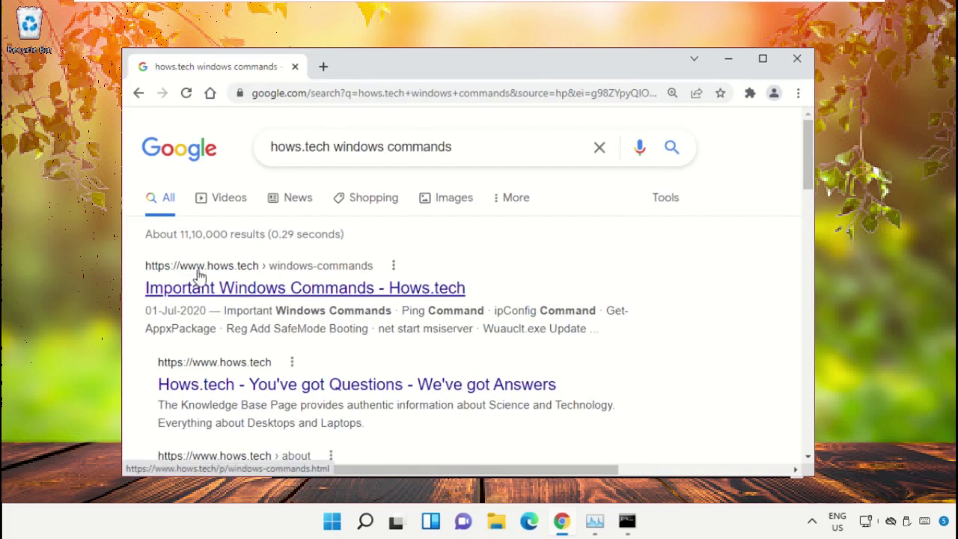
pyautogui.click(410, 298)
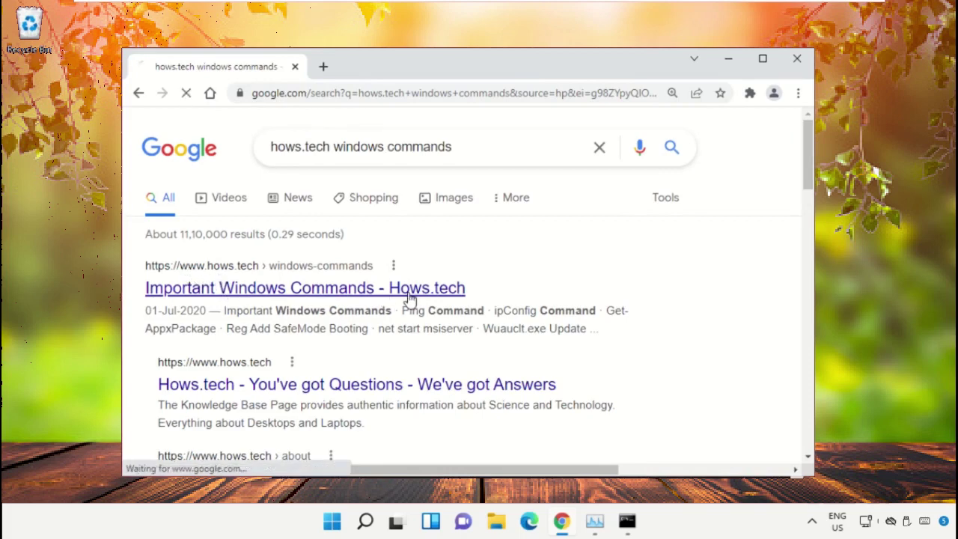
pyautogui.scroll(-15, 473, 197)
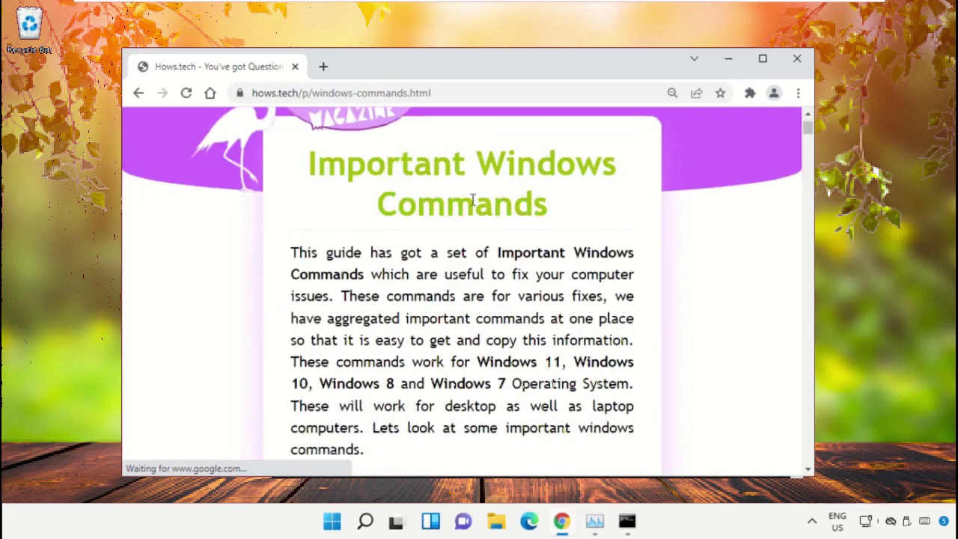
pyautogui.scroll(-20, 473, 199)
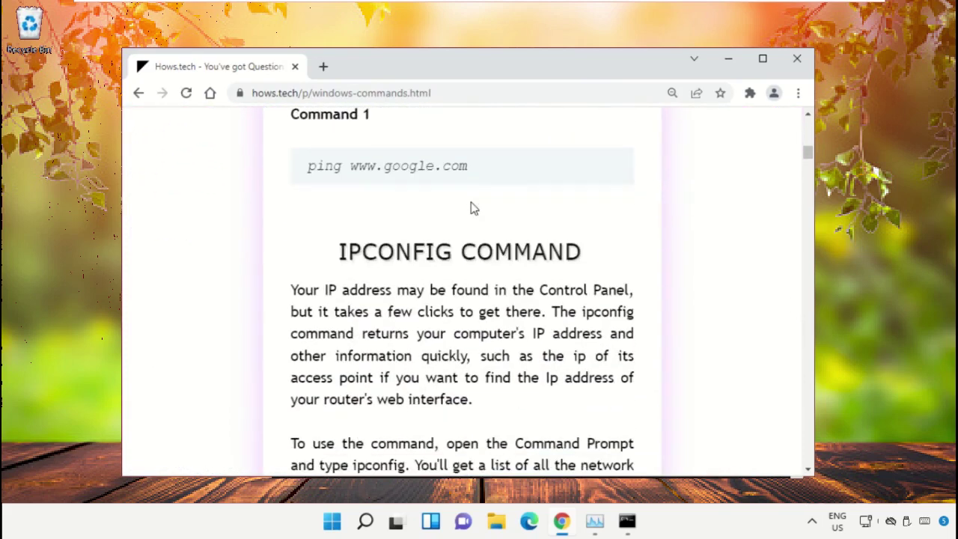
pyautogui.scroll(-20, 472, 236)
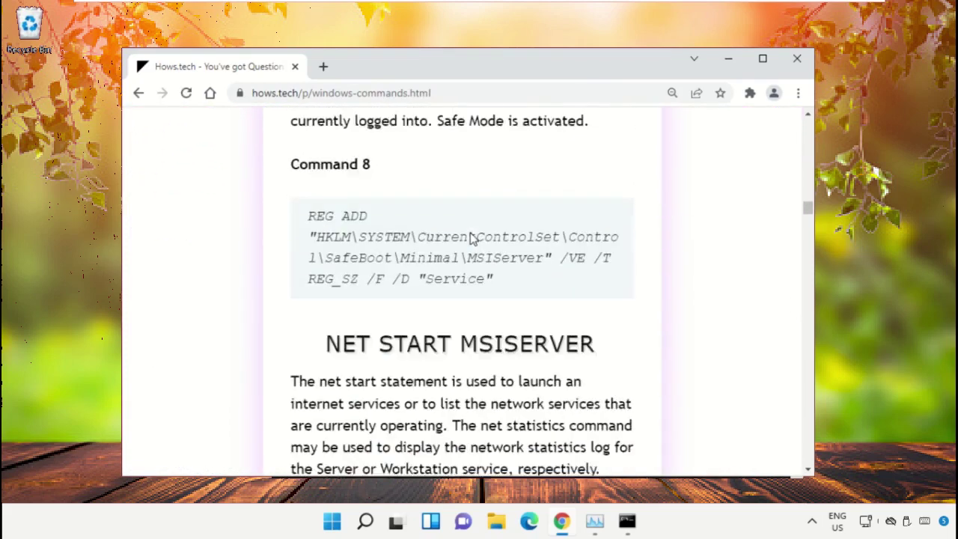
pyautogui.scroll(-5, 474, 240)
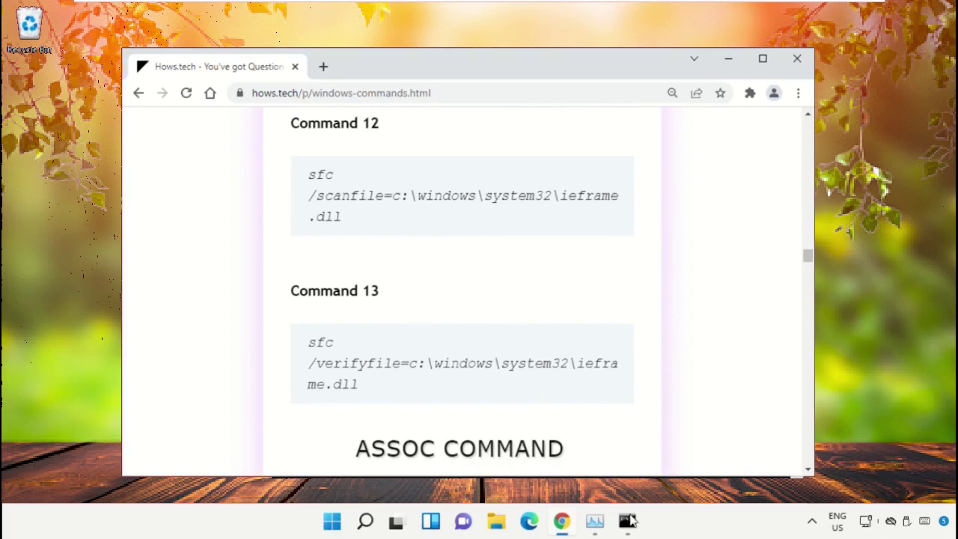
# Step: Copy the Command 12 text, switch to Command Prompt, and run sfc /scanfile=c:\windows\system32\ieframe.dll there
pyautogui.tripleClick(423, 197)
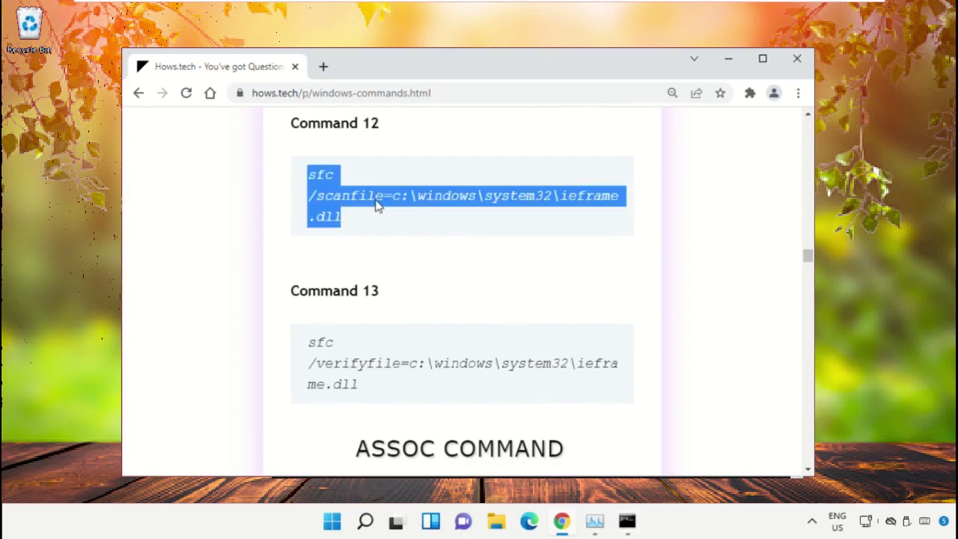
pyautogui.rightClick(377, 207)
pyautogui.click(412, 216)
pyautogui.click(637, 533)
pyautogui.rightClick(422, 237)
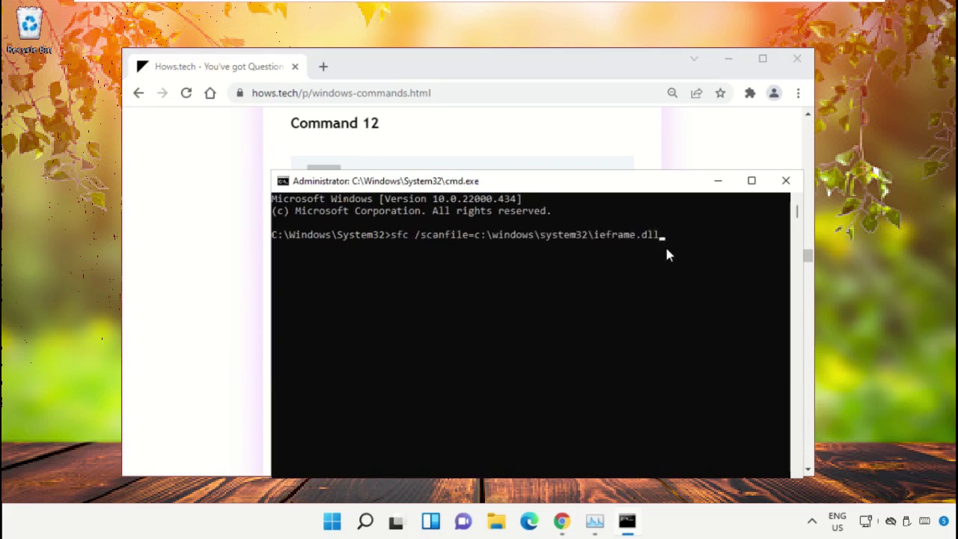
pyautogui.press('Return')
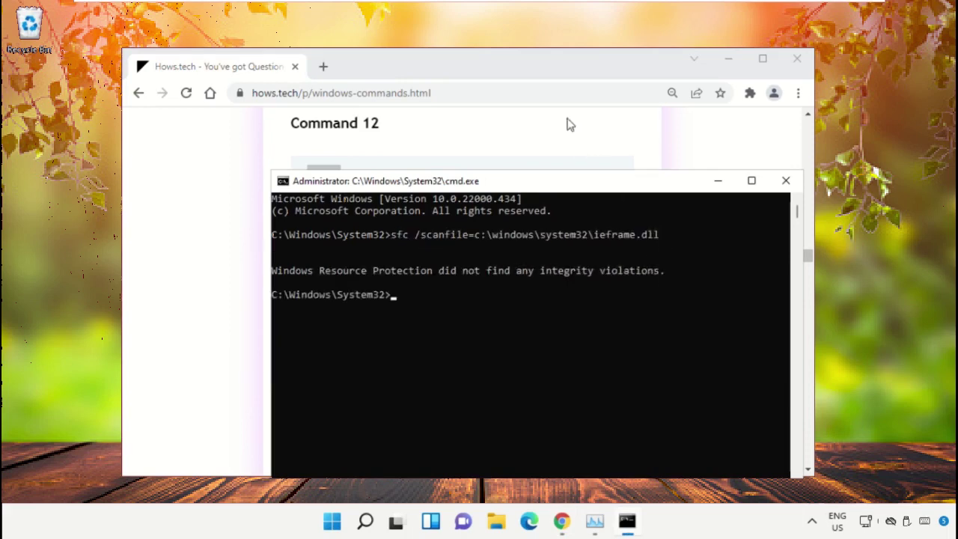
# Step: Copy the Command 13 text from the web page and run sfc /verifyfile=c:\windows\system32\ieframe.dll in Command Prompt
pyautogui.click(567, 122)
pyautogui.tripleClick(416, 360)
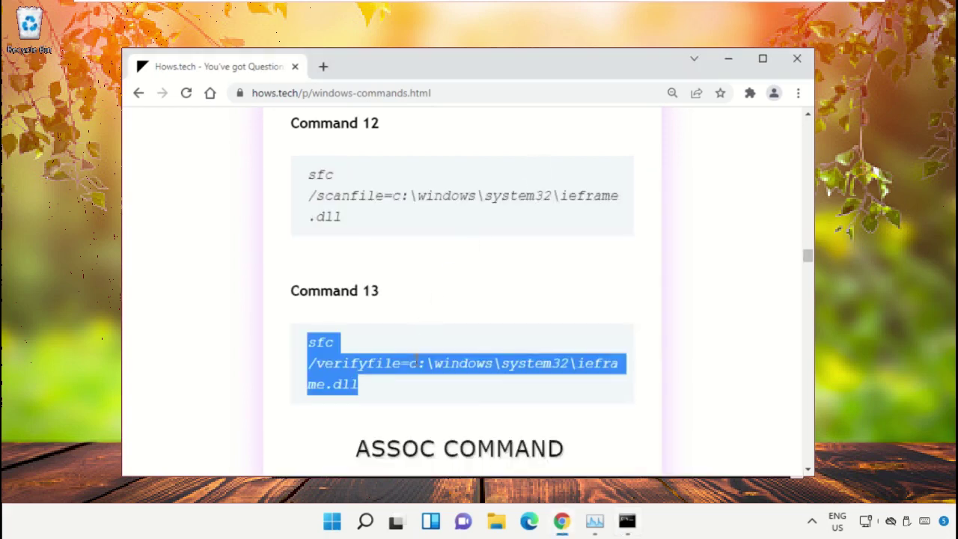
pyautogui.rightClick(416, 360)
pyautogui.click(492, 243)
pyautogui.click(632, 523)
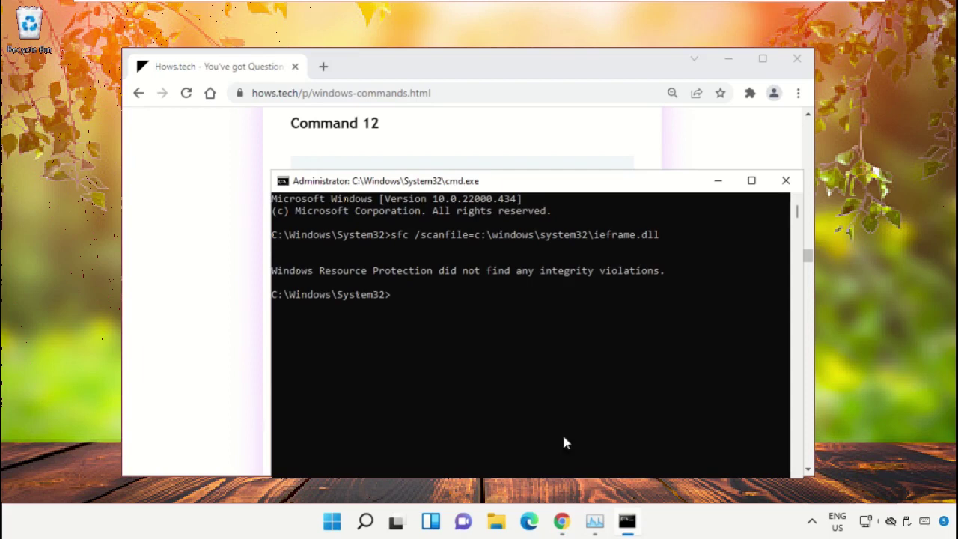
pyautogui.rightClick(476, 336)
pyautogui.press('Return')
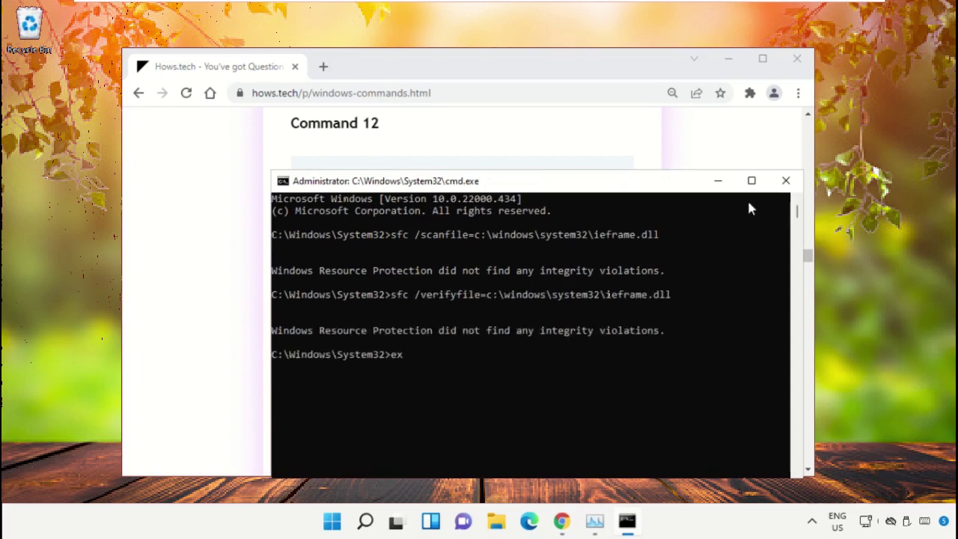
# Step: Close Command Prompt with the exit command and minimize the Chrome window
pyautogui.press('Return')
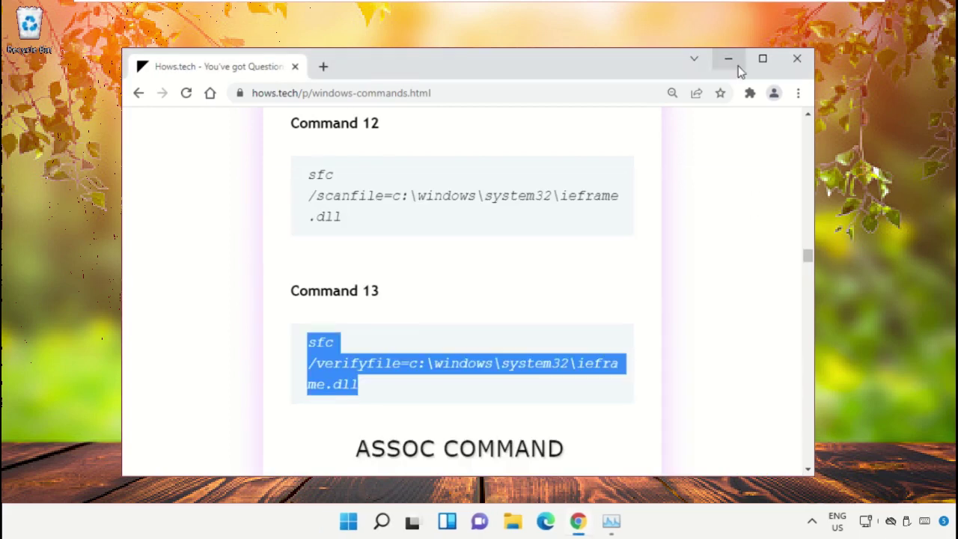
pyautogui.click(739, 66)
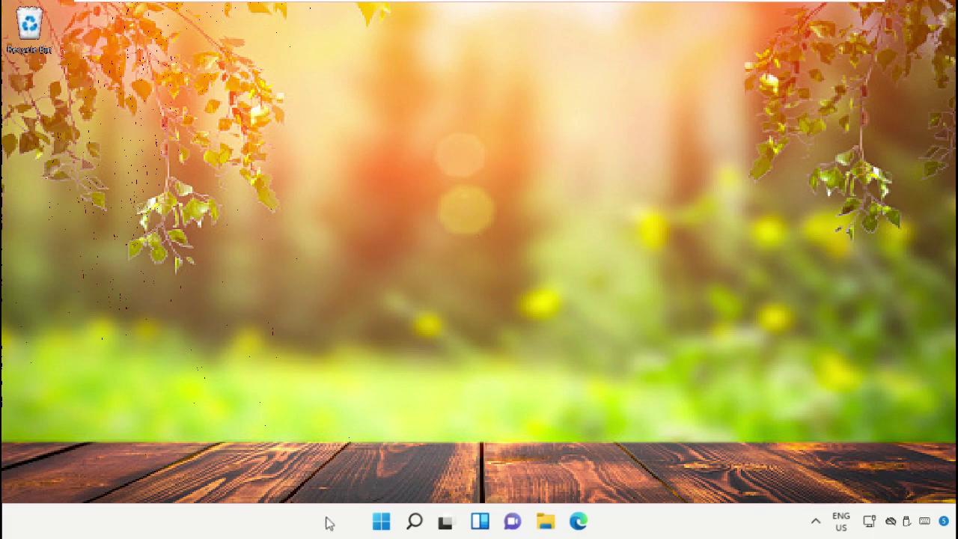
# Step: Search Windows for "Registry Editor", open the app and approve its elevation request
pyautogui.click(414, 522)
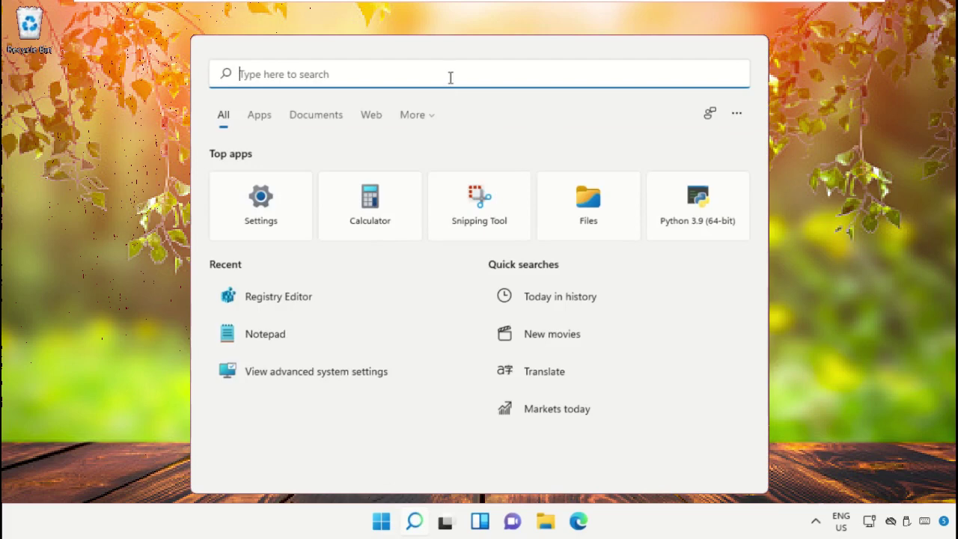
pyautogui.write('Registry Editor')
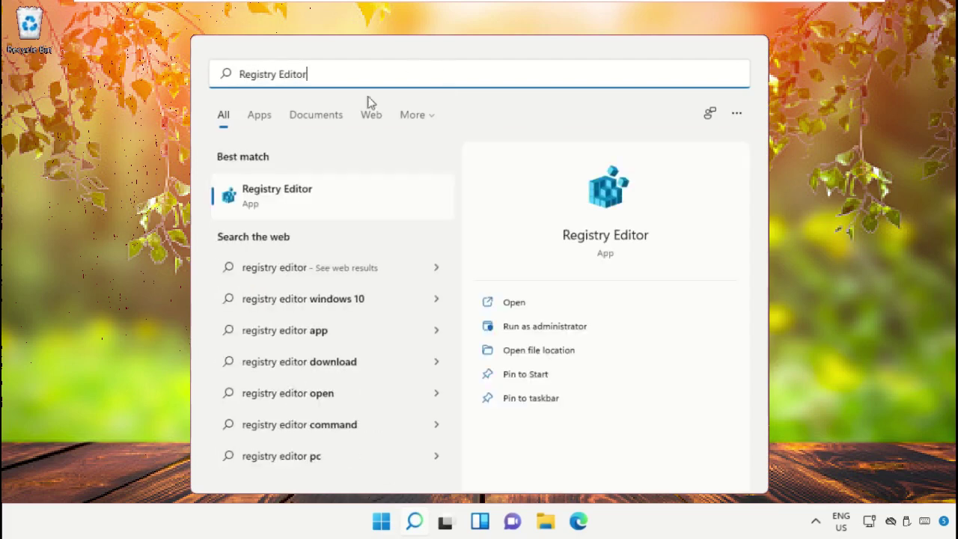
pyautogui.click(336, 207)
pyautogui.click(410, 372)
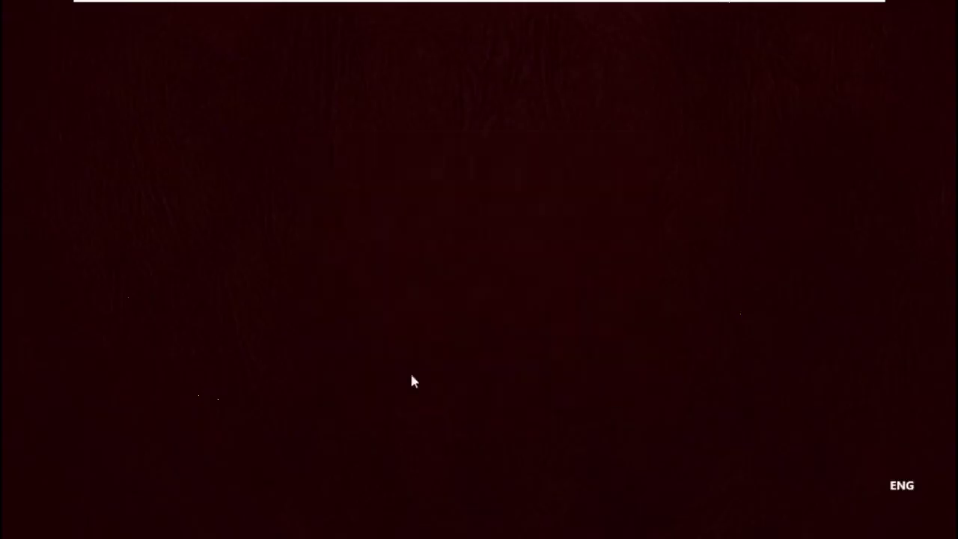
# Step: Expand the registry tree down to HKEY_LOCAL_MACHINE\SOFTWARE\Microsoft
pyautogui.click(295, 139)
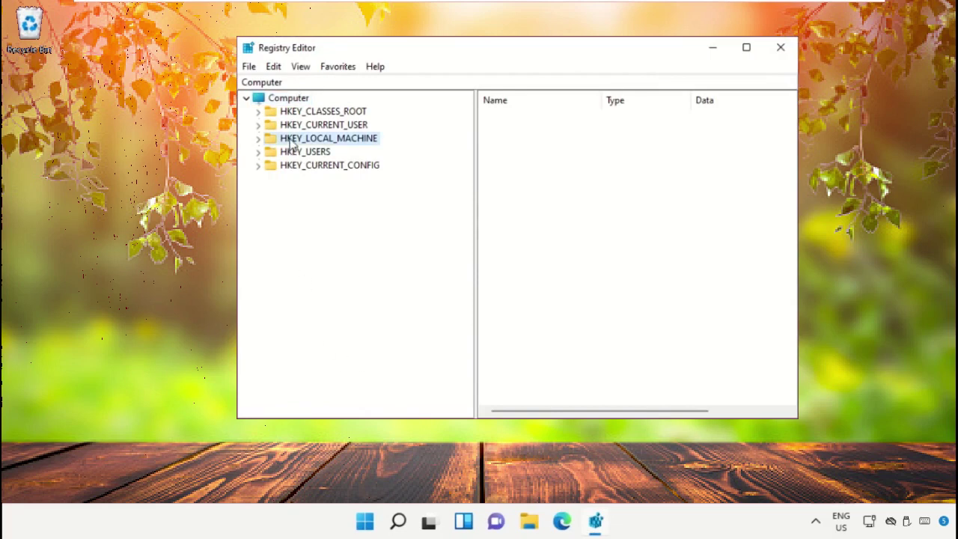
pyautogui.click(257, 139)
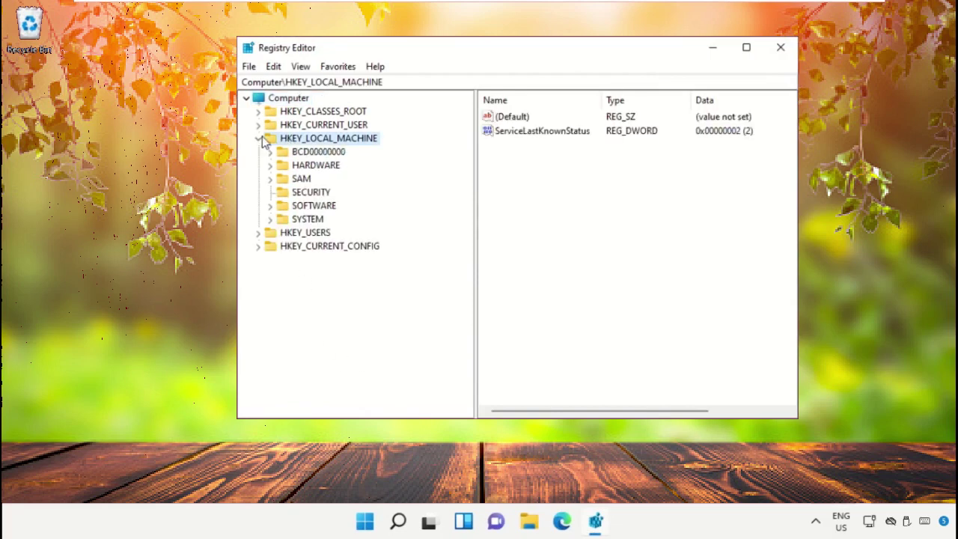
pyautogui.click(304, 205)
pyautogui.click(271, 206)
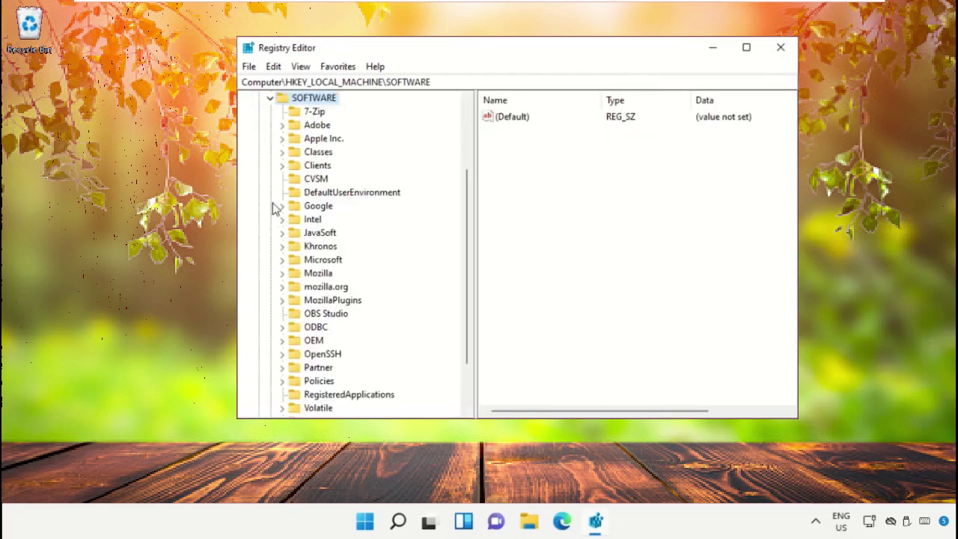
pyautogui.click(309, 262)
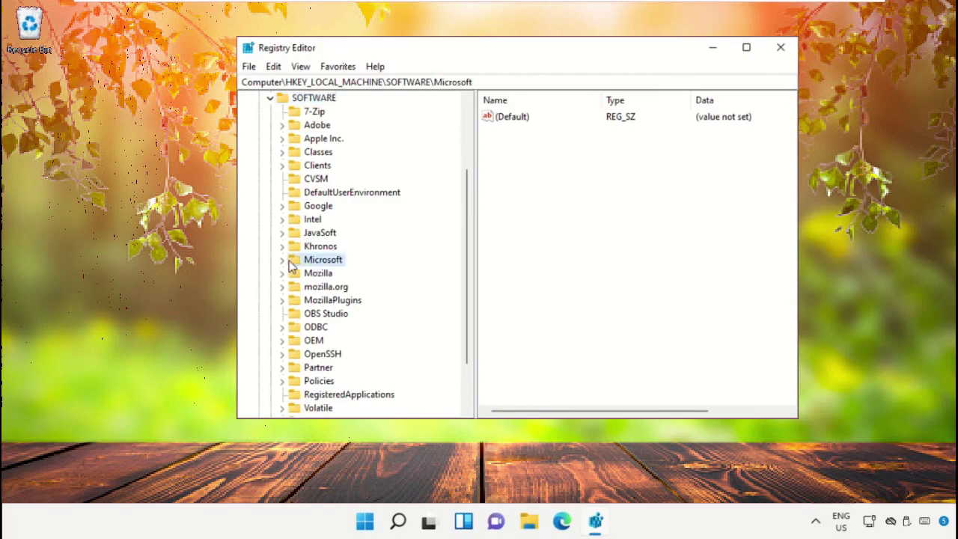
pyautogui.click(285, 261)
# Step: Open the Windows NT\CurrentVersion\Multimedia\SystemProfile key under Microsoft
pyautogui.moveTo(467, 137); pyautogui.dragTo(466, 352)
pyautogui.click(350, 316)
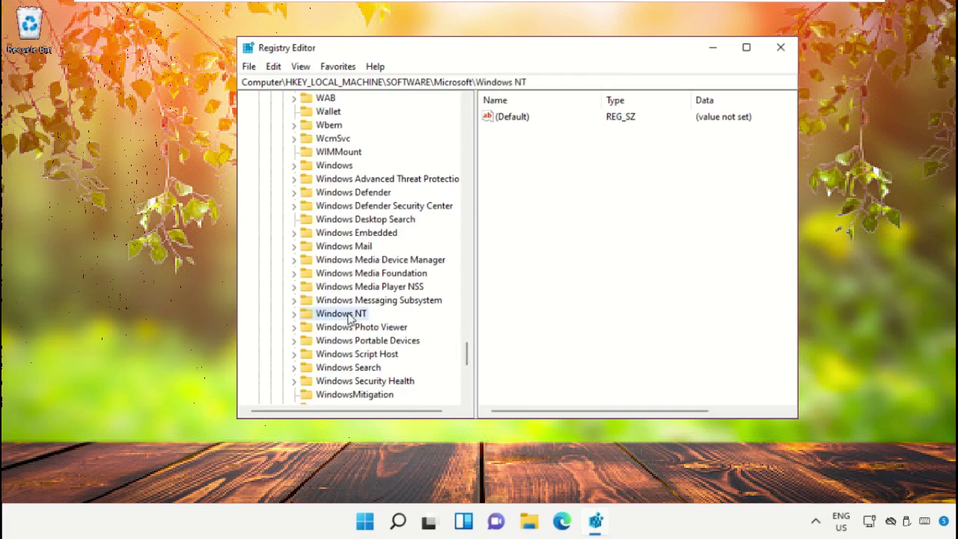
pyautogui.click(297, 314)
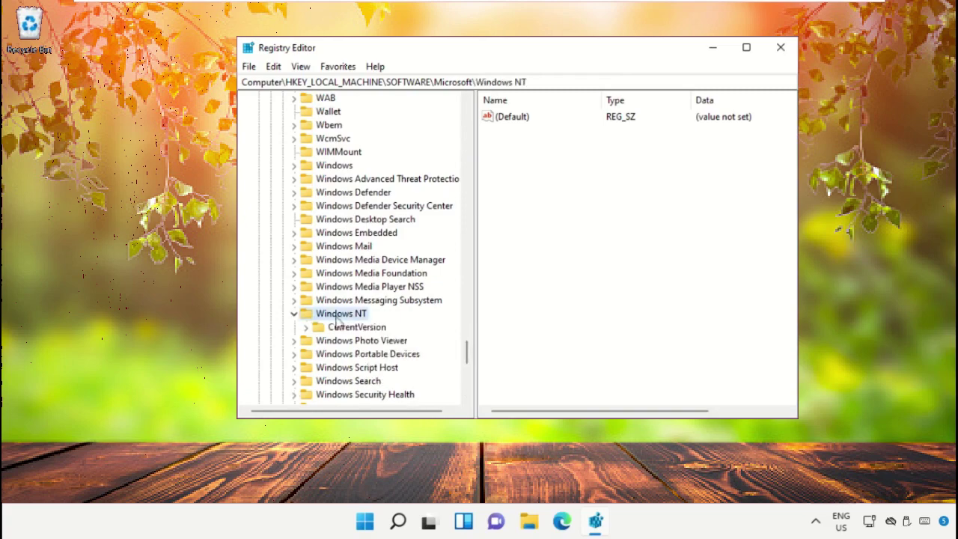
pyautogui.click(350, 329)
pyautogui.click(307, 329)
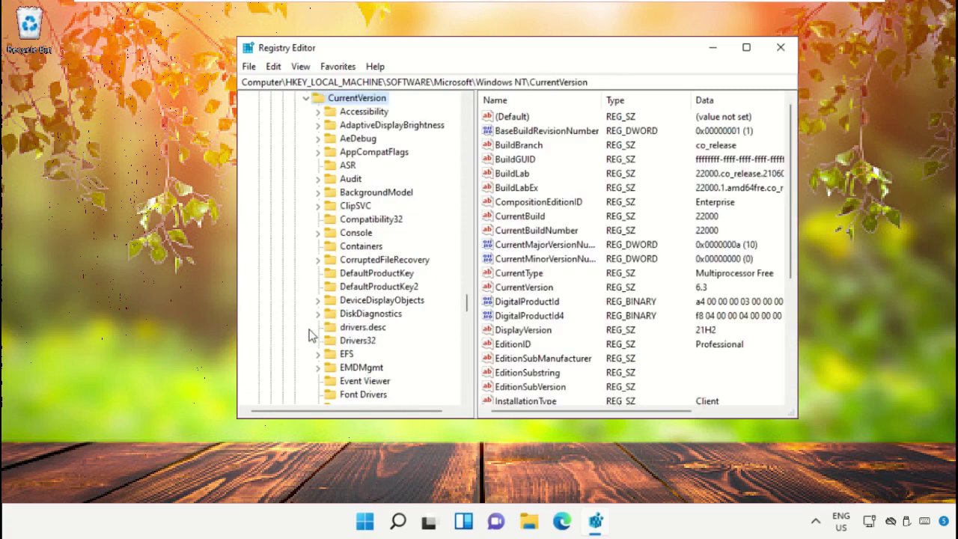
pyautogui.moveTo(466, 302); pyautogui.dragTo(464, 334)
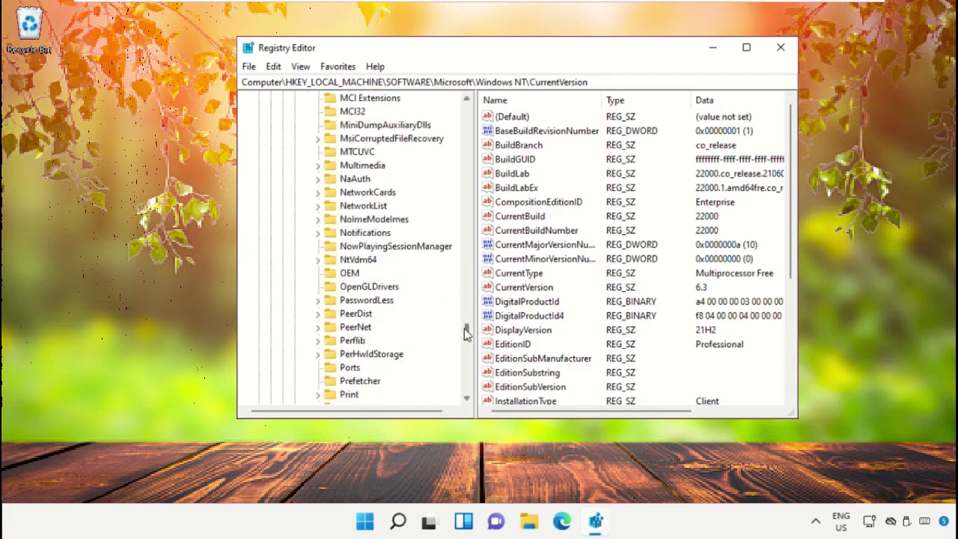
pyautogui.click(337, 167)
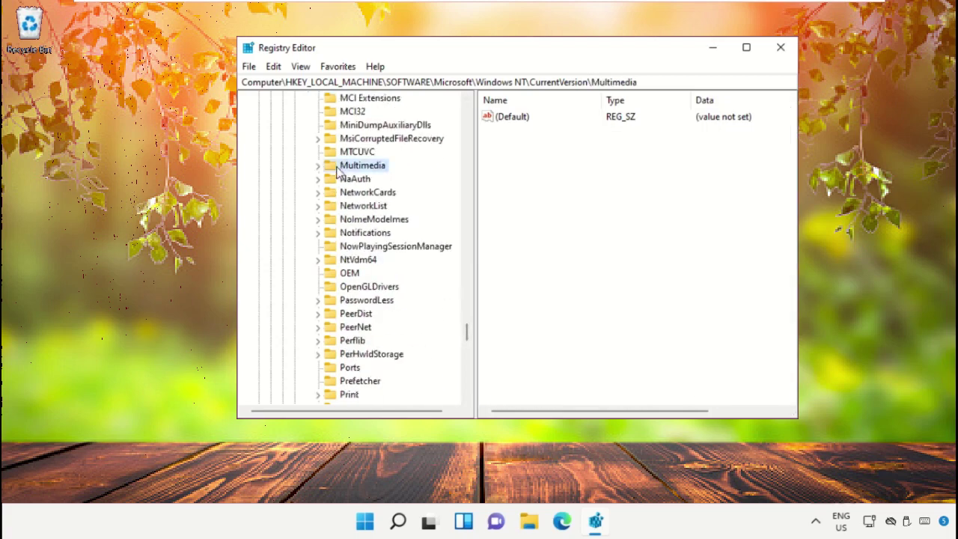
pyautogui.click(318, 166)
pyautogui.click(349, 181)
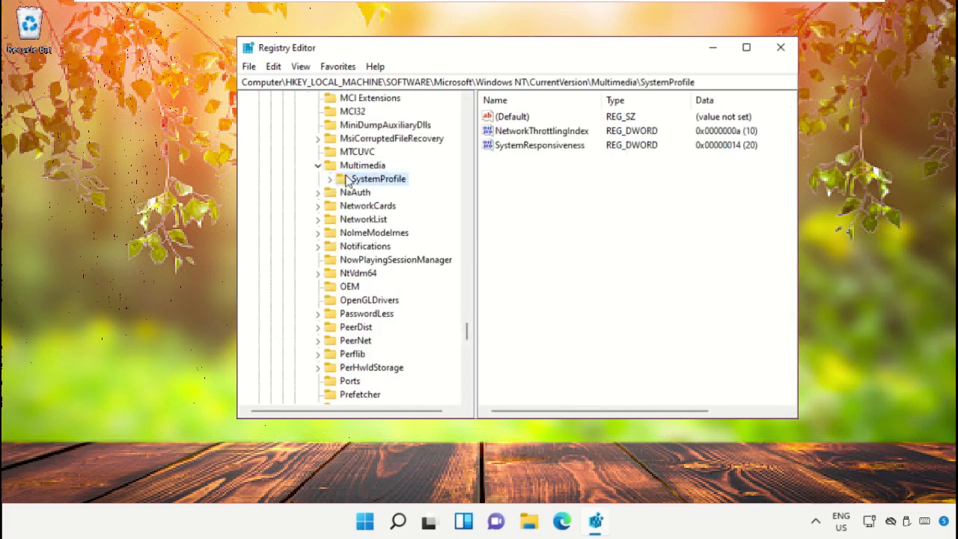
# Step: Set the NetworkThrottlingIndex value in SystemProfile to FFFFFFFF hexadecimal
pyautogui.rightClick(550, 133)
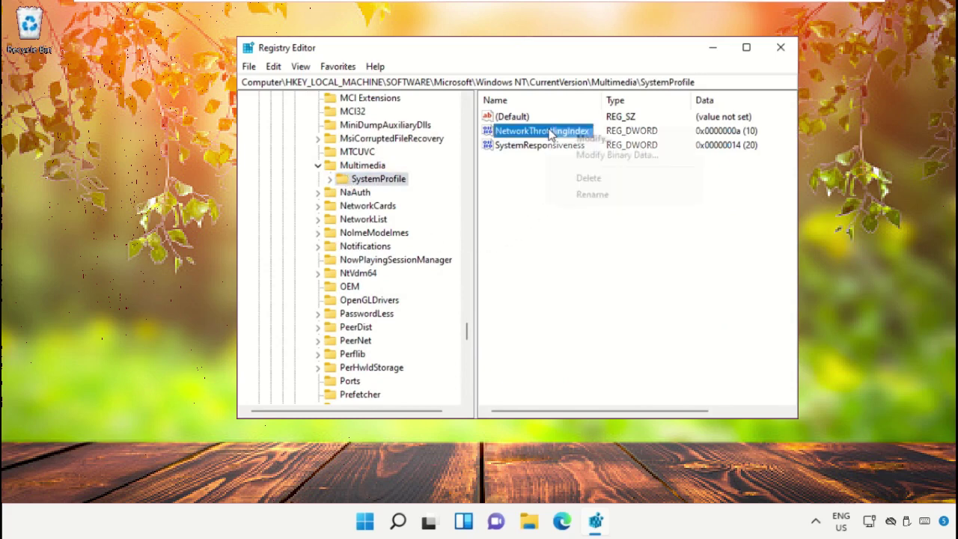
pyautogui.click(579, 141)
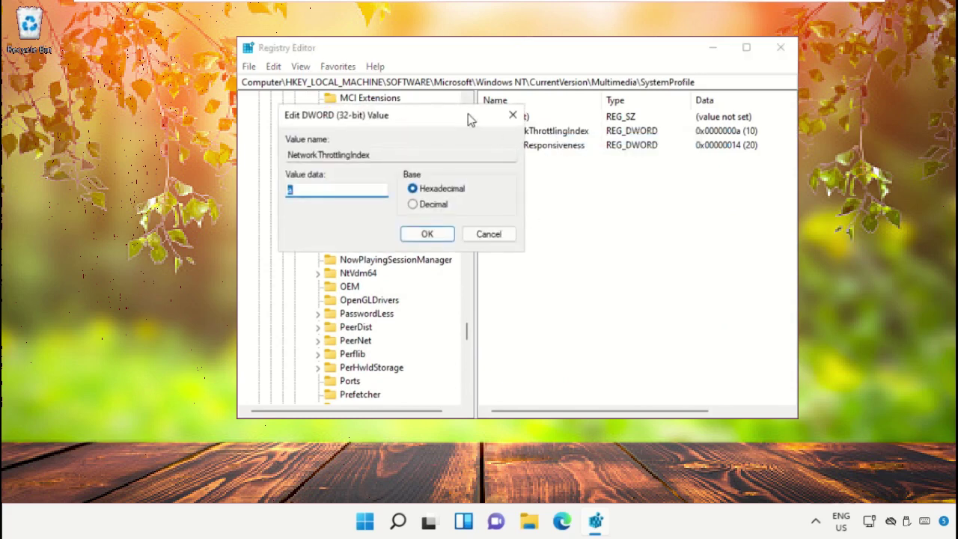
pyautogui.moveTo(468, 114); pyautogui.dragTo(523, 48)
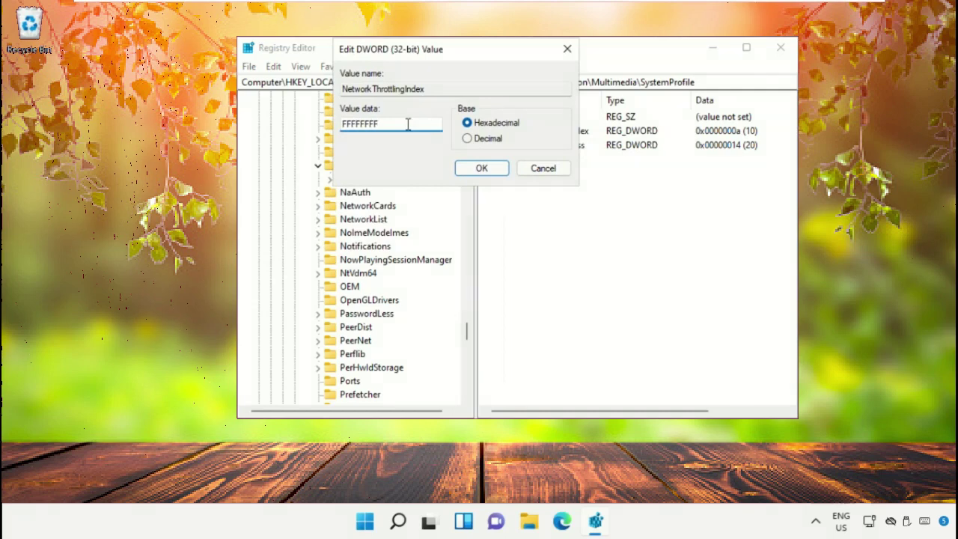
pyautogui.click(482, 168)
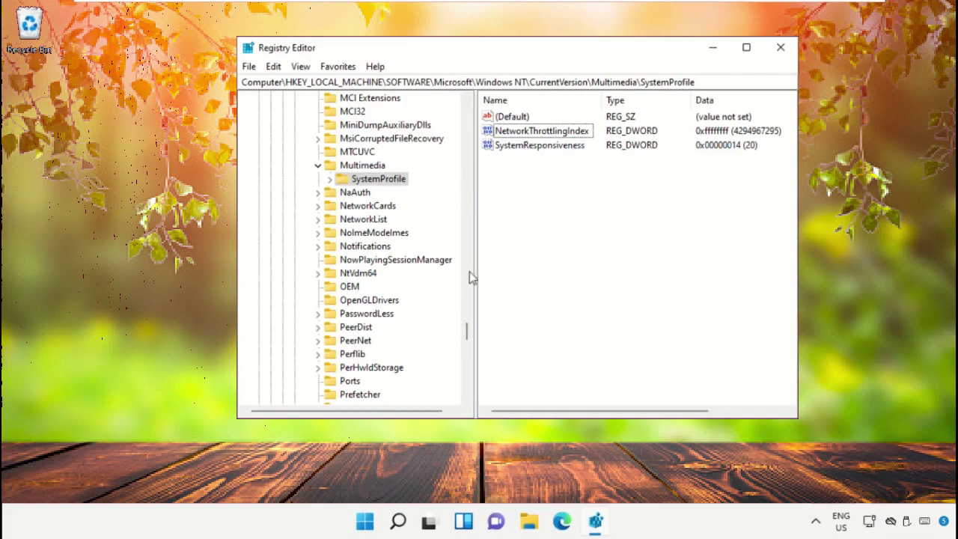
# Step: Collapse the expanded registry keys back to the root hives and select Computer
pyautogui.moveTo(469, 333); pyautogui.dragTo(432, 152)
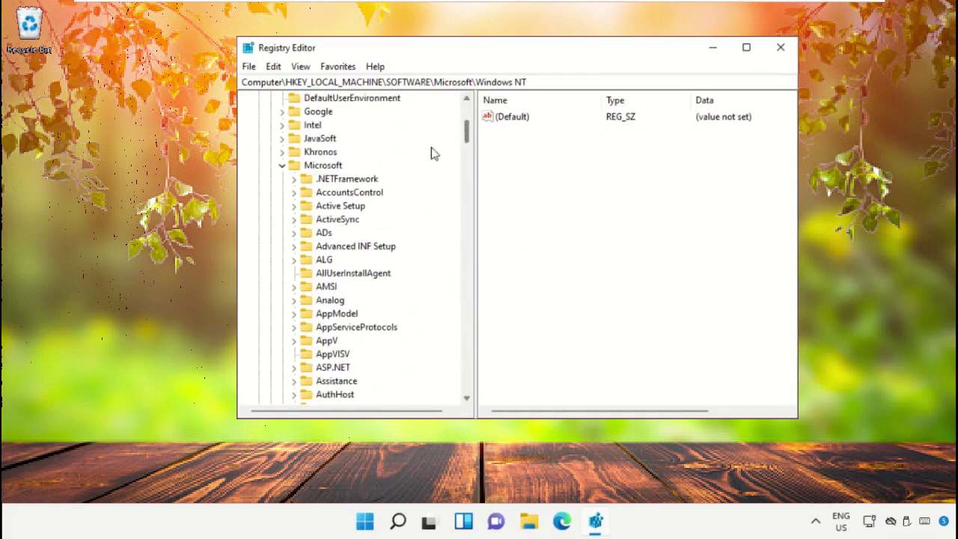
pyautogui.click(282, 165)
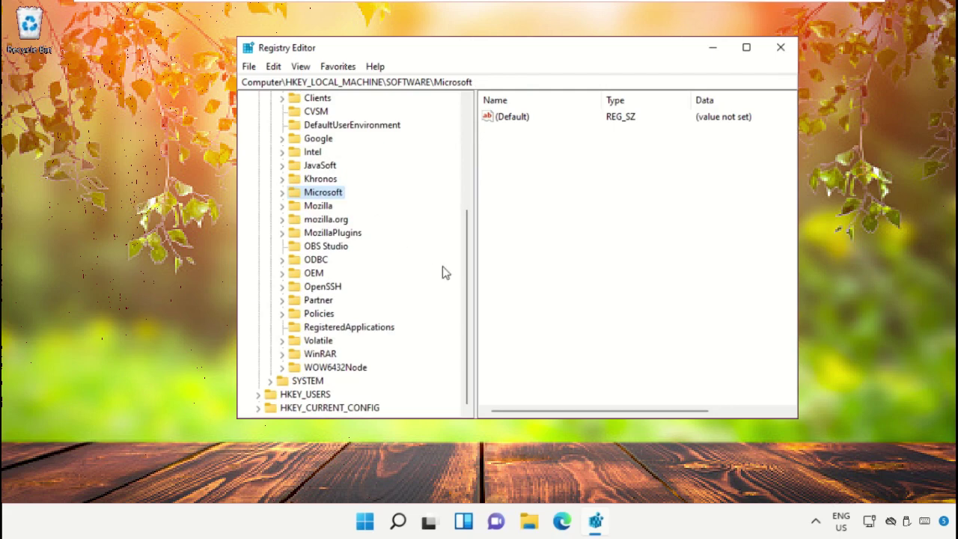
pyautogui.moveTo(466, 275); pyautogui.dragTo(470, 197)
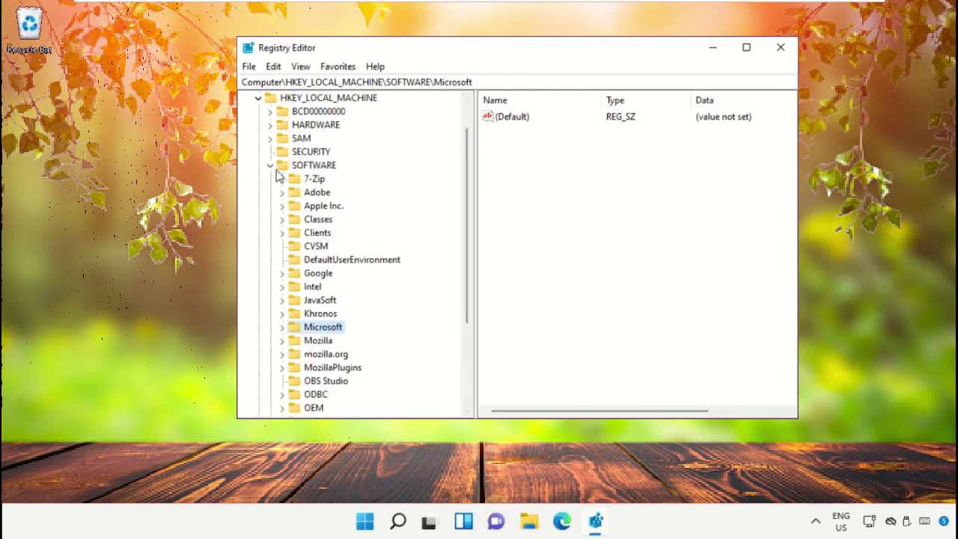
pyautogui.click(271, 166)
pyautogui.click(258, 138)
pyautogui.click(253, 100)
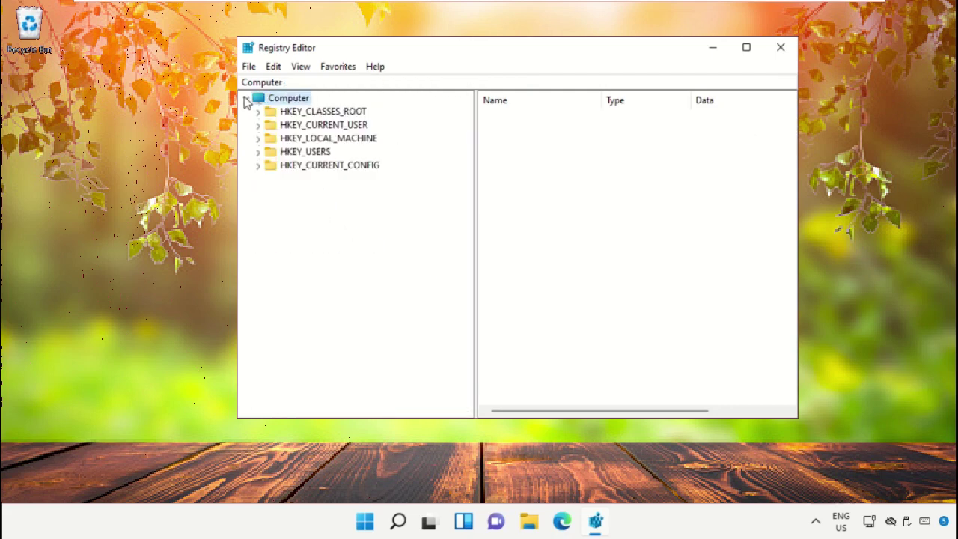
# Step: Open the registry key HKEY_LOCAL_MACHINE\SOFTWARE\Microsoft\MSMQ
pyautogui.click(313, 141)
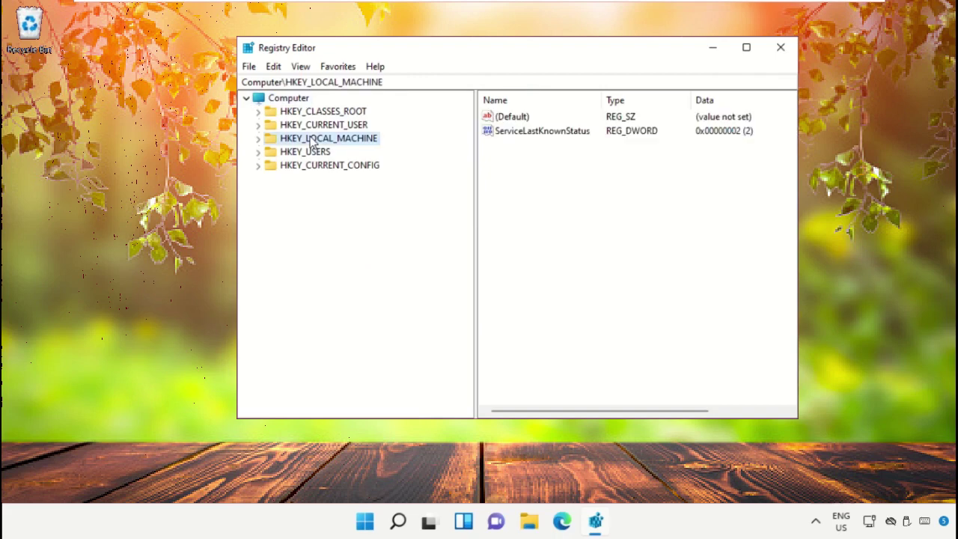
pyautogui.click(258, 138)
pyautogui.click(298, 209)
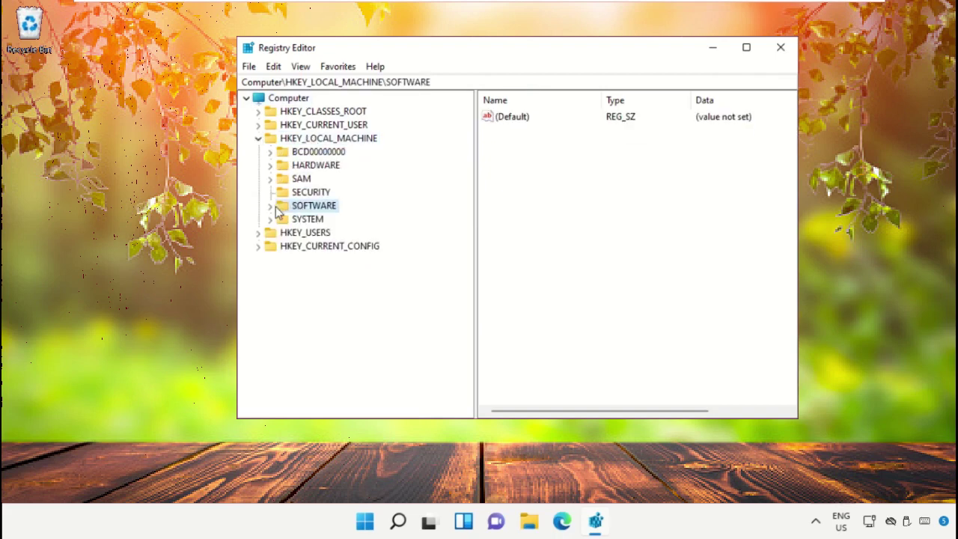
pyautogui.click(270, 207)
pyautogui.click(309, 260)
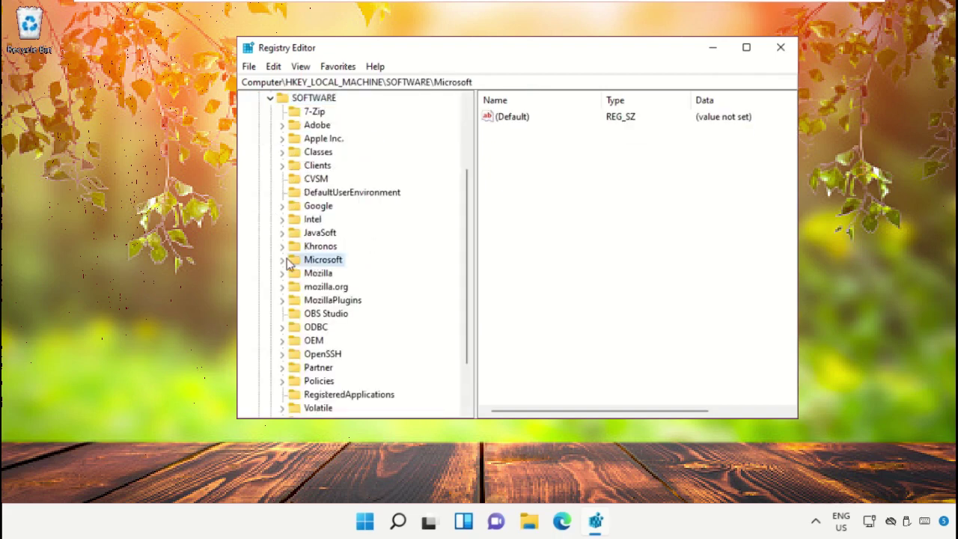
pyautogui.click(283, 260)
pyautogui.moveTo(466, 143); pyautogui.dragTo(469, 252)
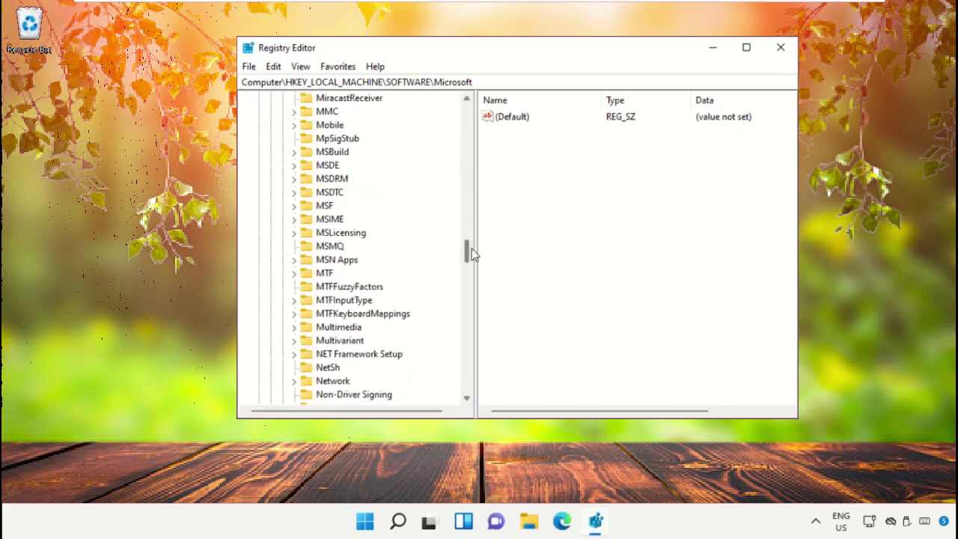
pyautogui.click(332, 252)
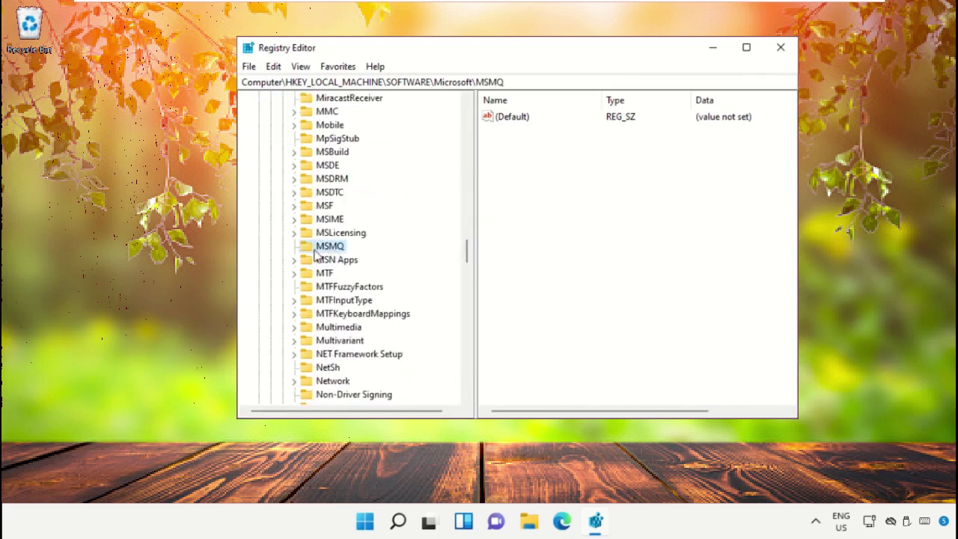
# Step: Create a DWORD (32-bit) value named TCPNoDelay in the MSMQ key
pyautogui.rightClick(574, 209)
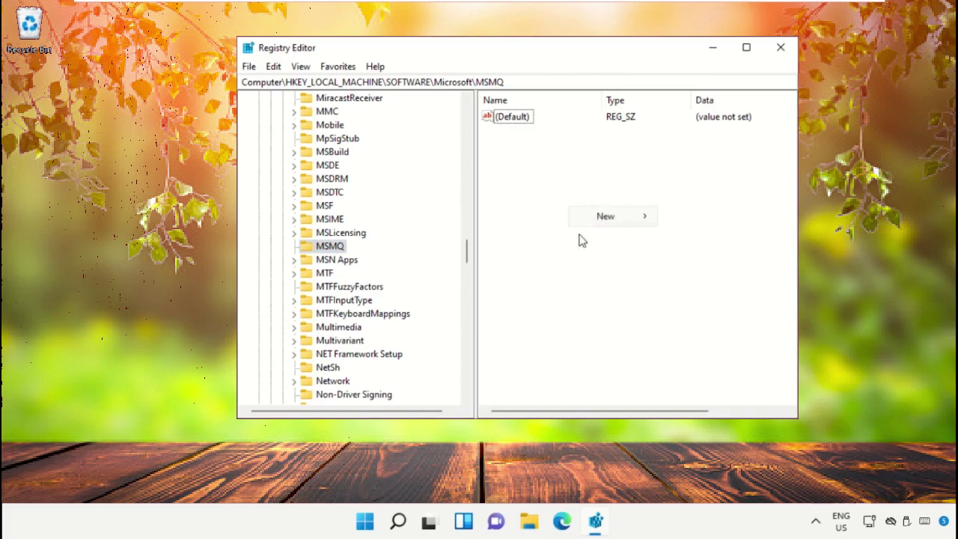
pyautogui.moveTo(619, 224)
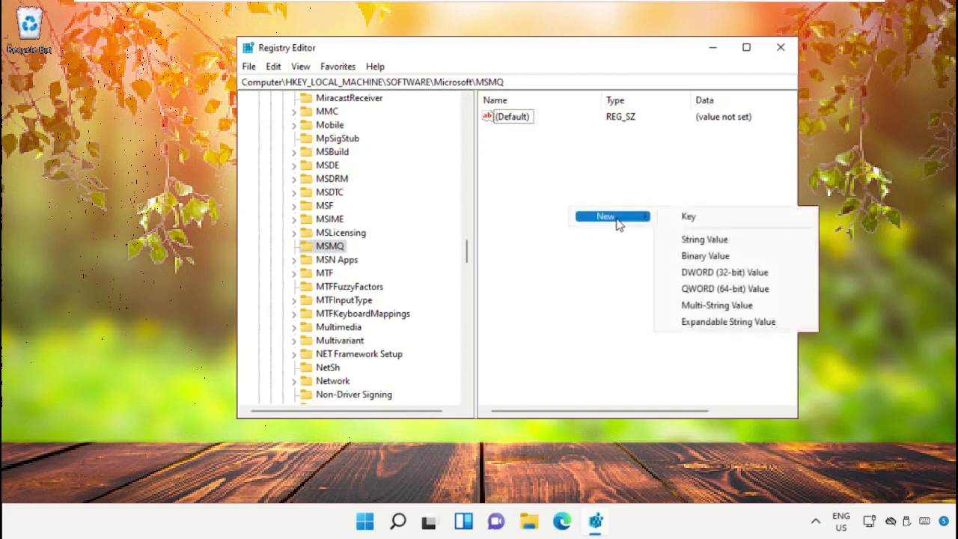
pyautogui.click(701, 277)
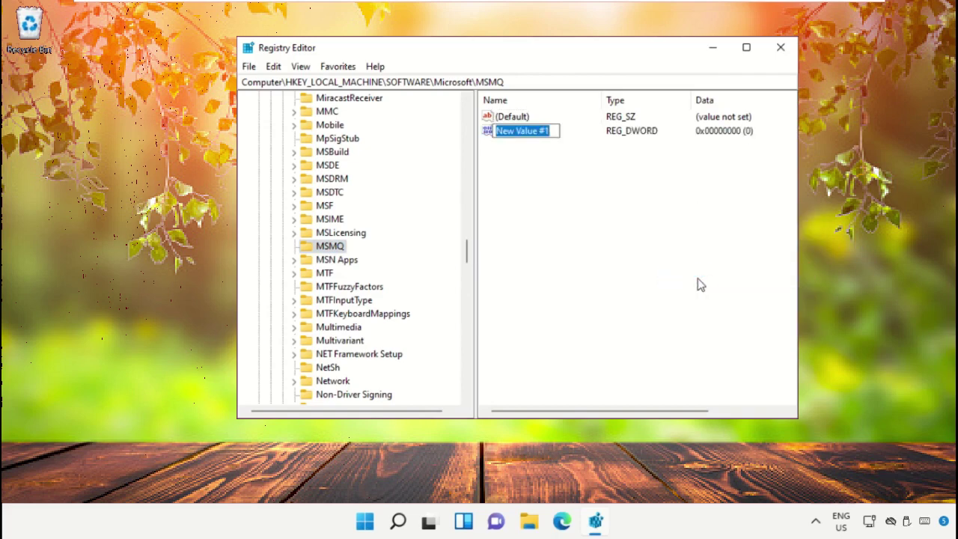
pyautogui.write('TCPNoDelay')
pyautogui.press('Return')
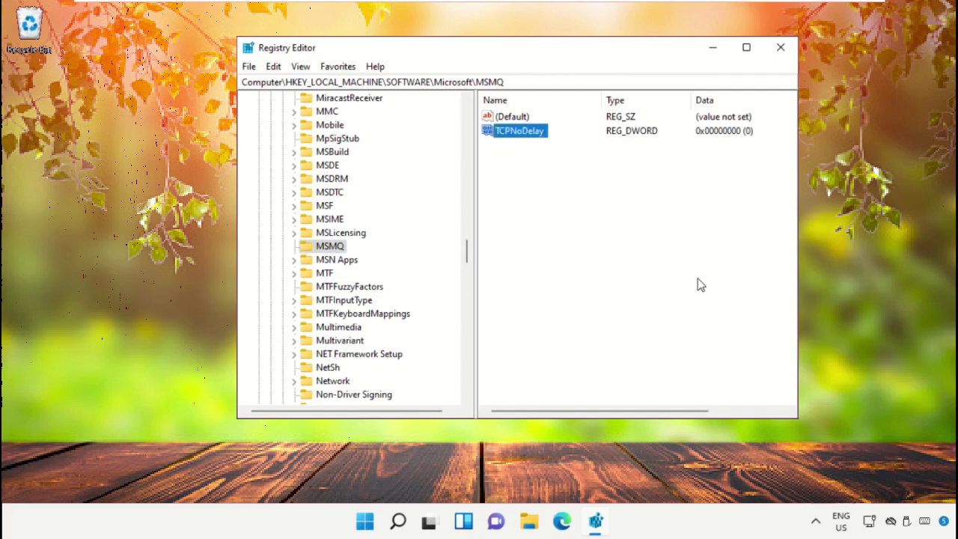
# Step: Set the TCPNoDelay value in the MSMQ key to 1 hexadecimal
pyautogui.rightClick(542, 133)
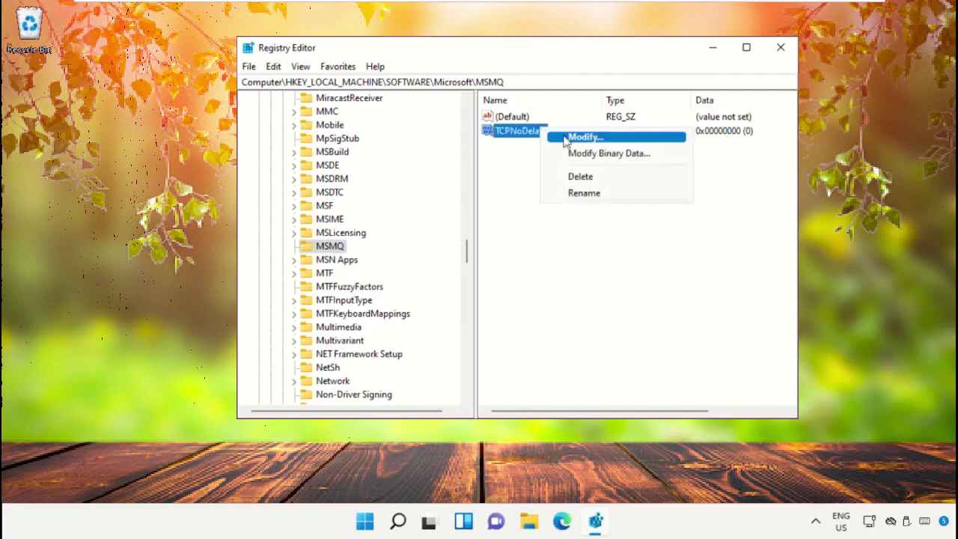
pyautogui.click(575, 138)
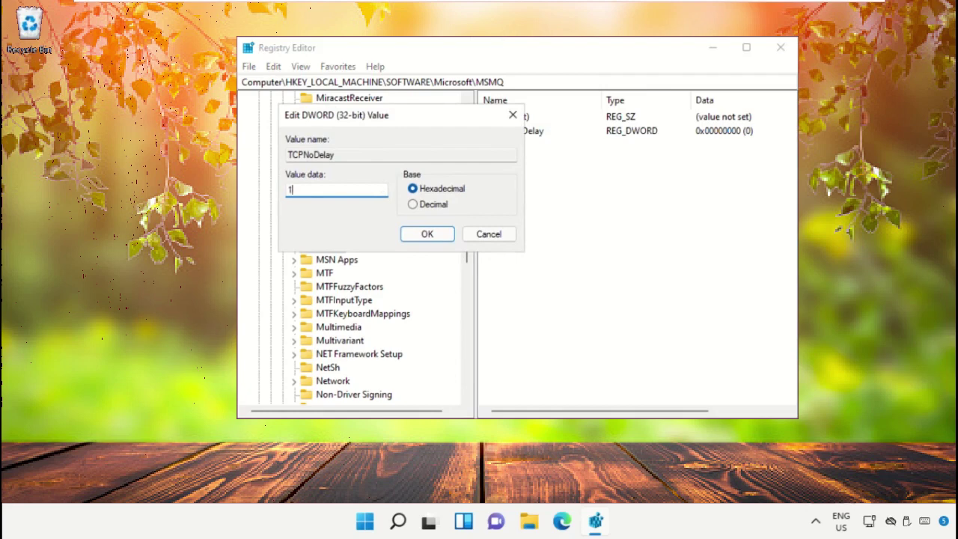
pyautogui.click(412, 235)
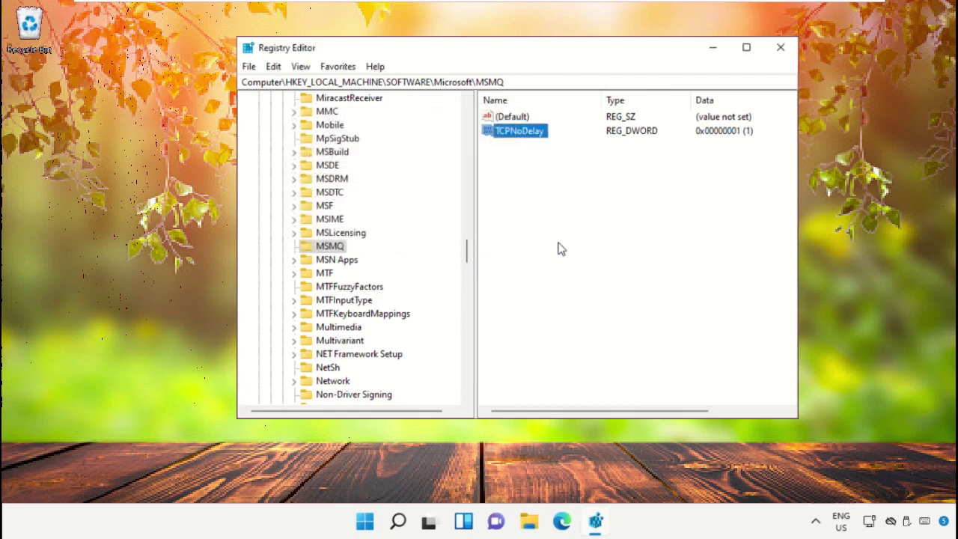
# Step: Collapse the Microsoft, SOFTWARE and HKEY_LOCAL_MACHINE keys back to the root hives
pyautogui.moveTo(464, 252); pyautogui.dragTo(466, 124)
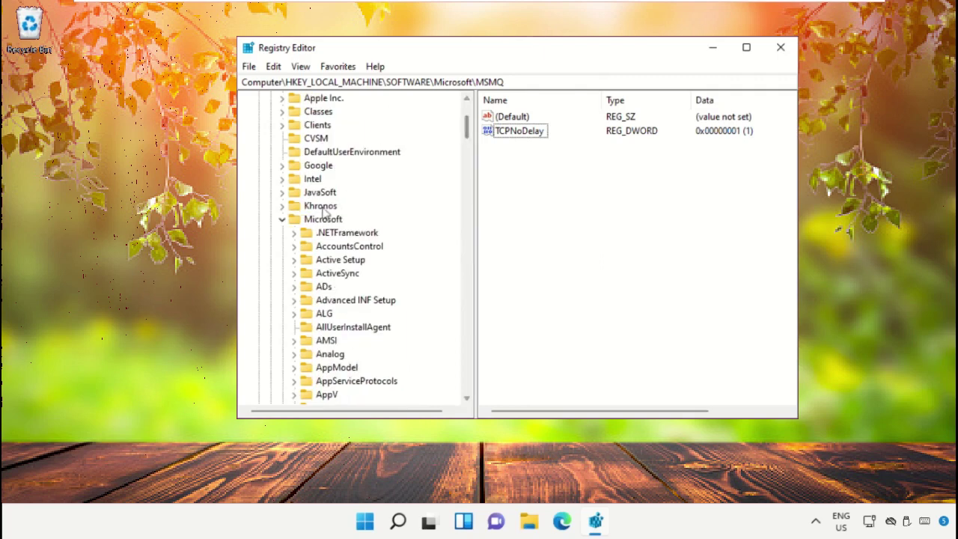
pyautogui.click(283, 219)
pyautogui.moveTo(469, 194); pyautogui.dragTo(469, 128)
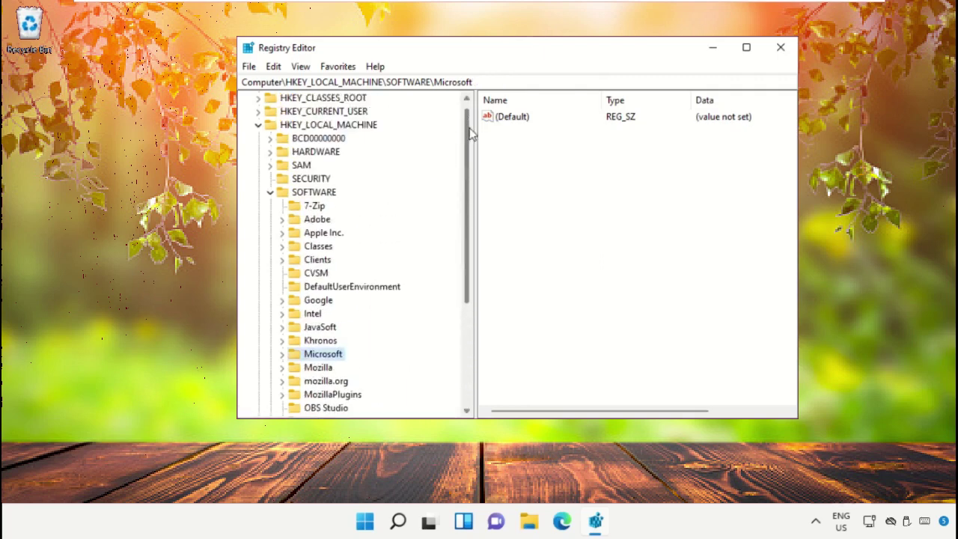
pyautogui.click(271, 193)
pyautogui.click(258, 138)
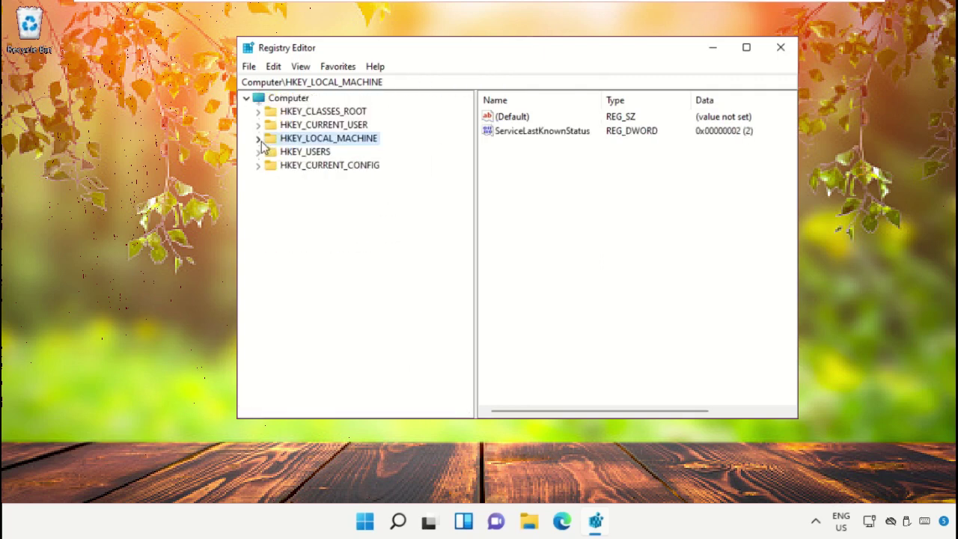
# Step: Open and expand the registry key HKEY_LOCAL_MACHINE\SYSTEM\CurrentControlSet\Services
pyautogui.click(258, 138)
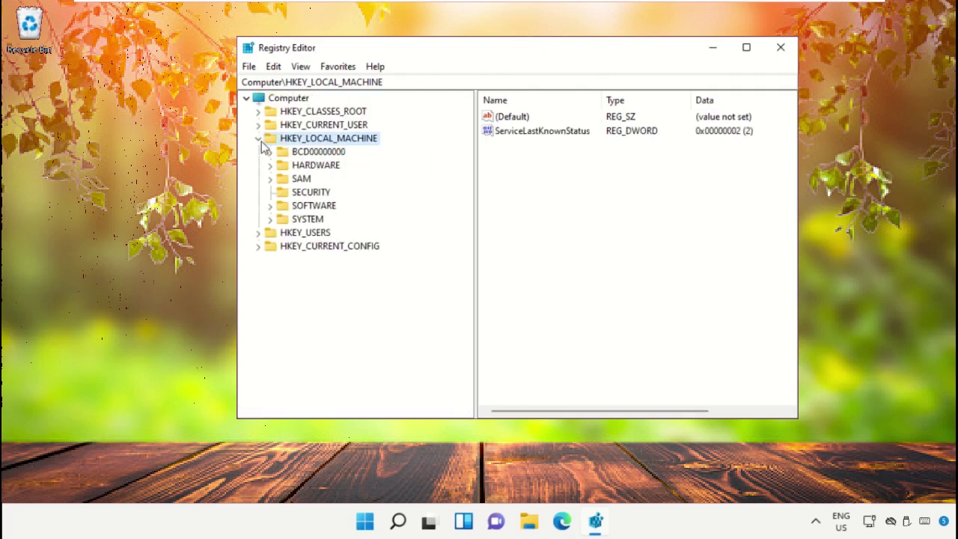
pyautogui.click(309, 219)
pyautogui.click(271, 220)
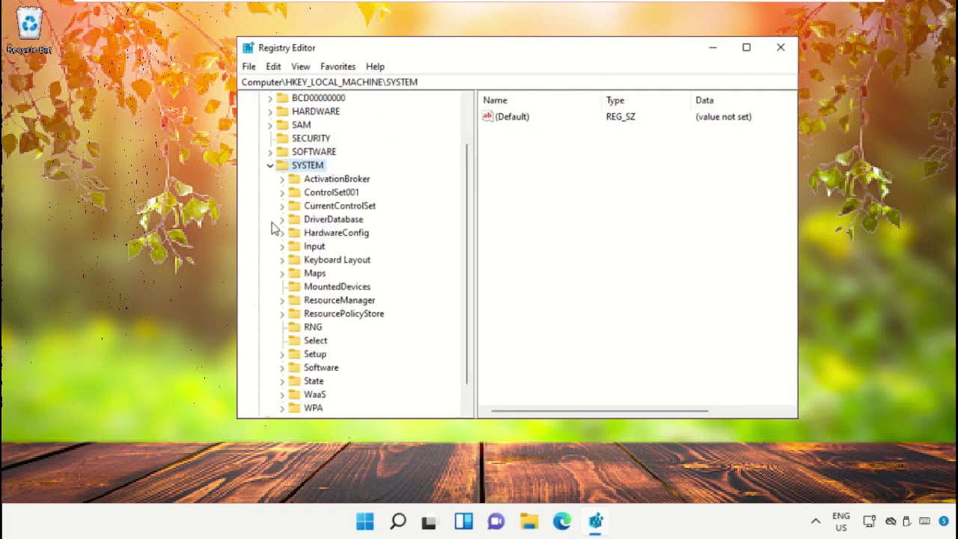
pyautogui.click(319, 206)
pyautogui.click(284, 261)
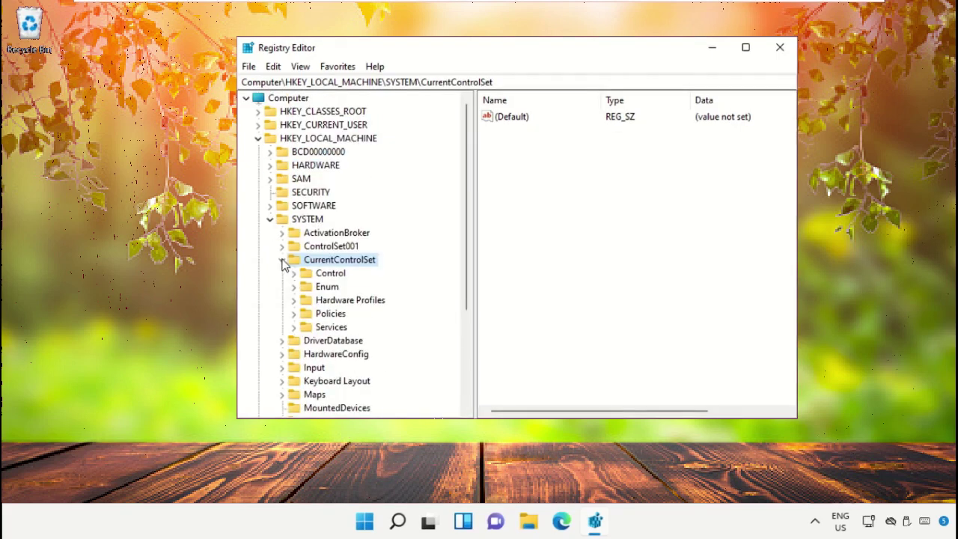
pyautogui.click(300, 327)
pyautogui.click(295, 327)
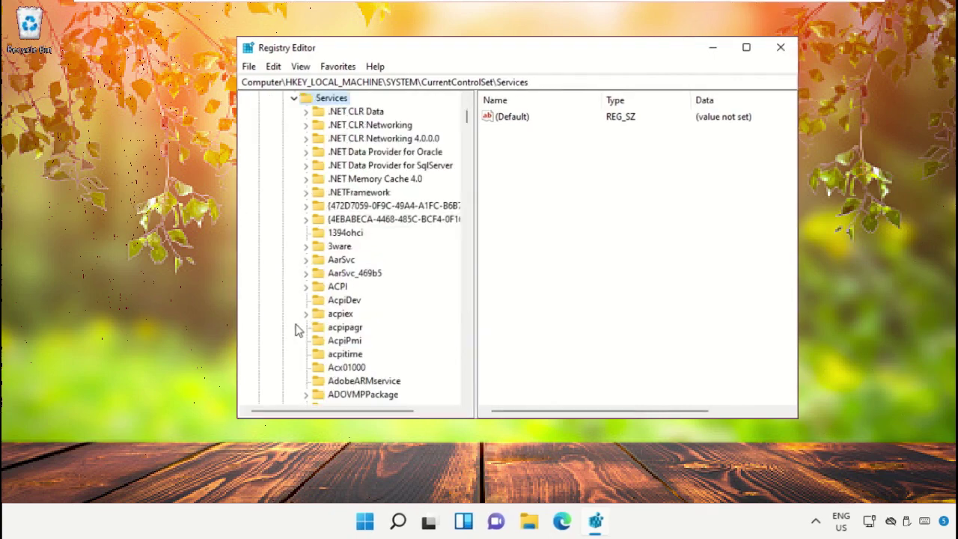
# Step: Open and expand the Tcpip\Parameters\Interfaces key under Services
pyautogui.moveTo(467, 126); pyautogui.dragTo(451, 322)
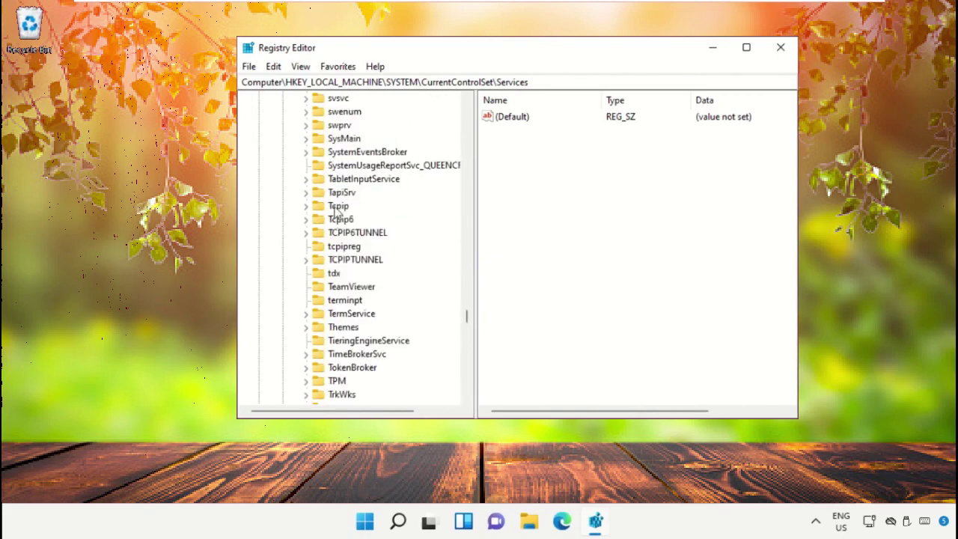
pyautogui.click(336, 210)
pyautogui.click(307, 207)
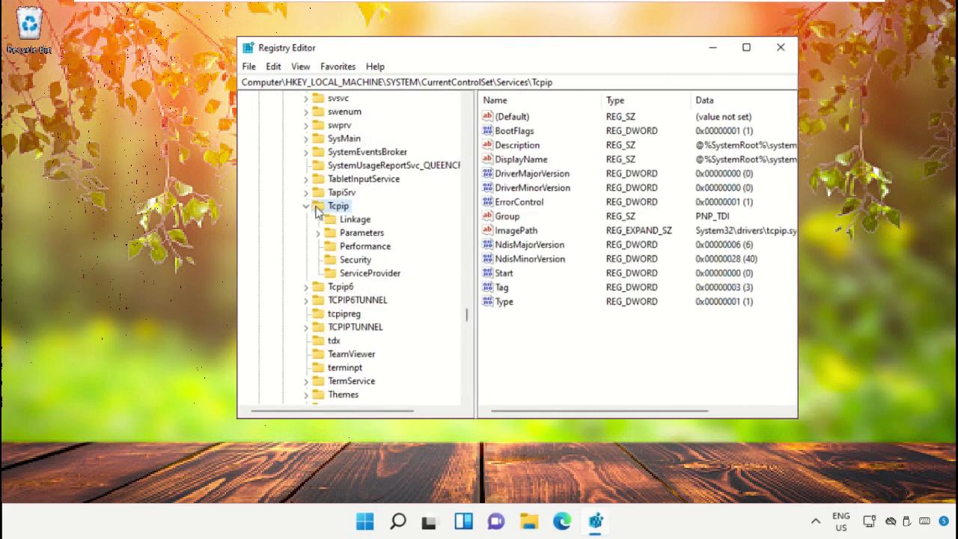
pyautogui.click(339, 250)
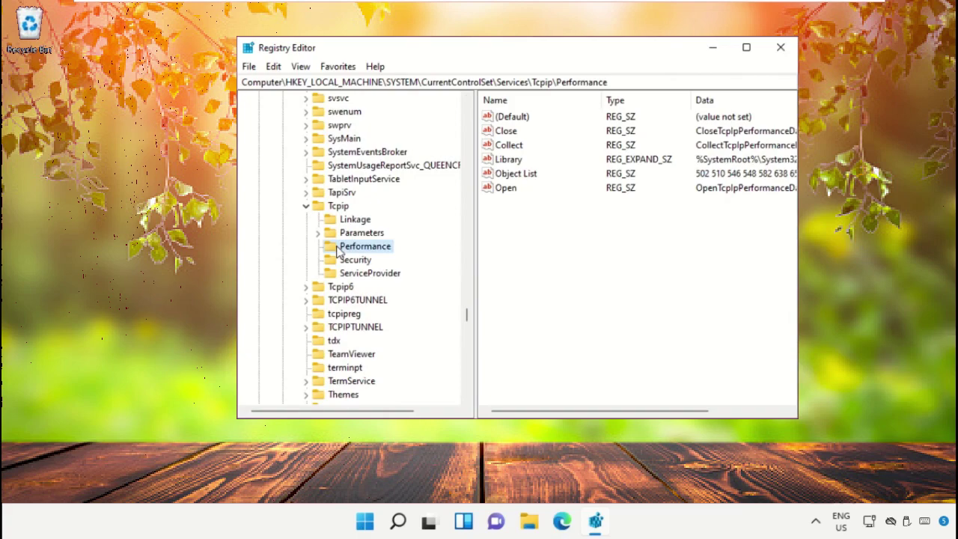
pyautogui.click(305, 209)
pyautogui.click(305, 209)
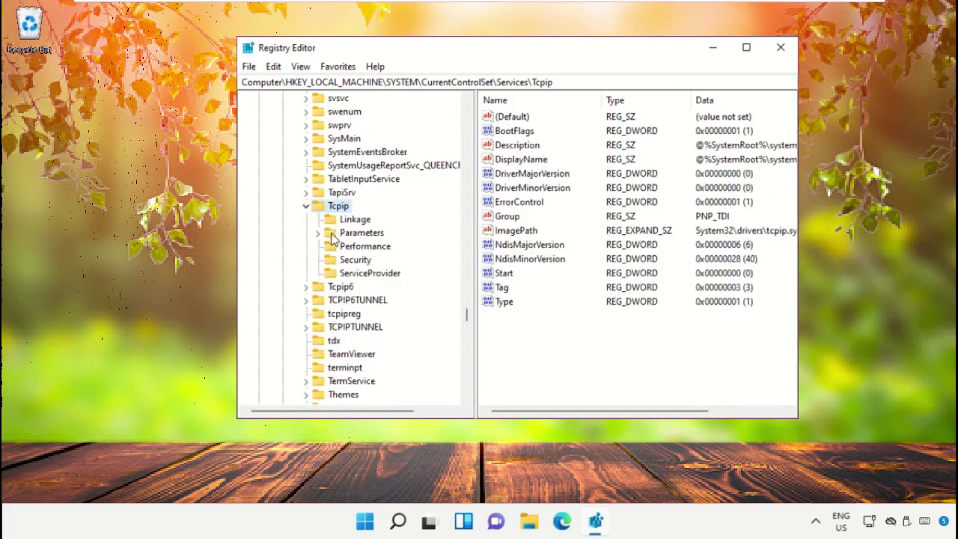
pyautogui.click(323, 235)
pyautogui.click(319, 235)
pyautogui.click(354, 273)
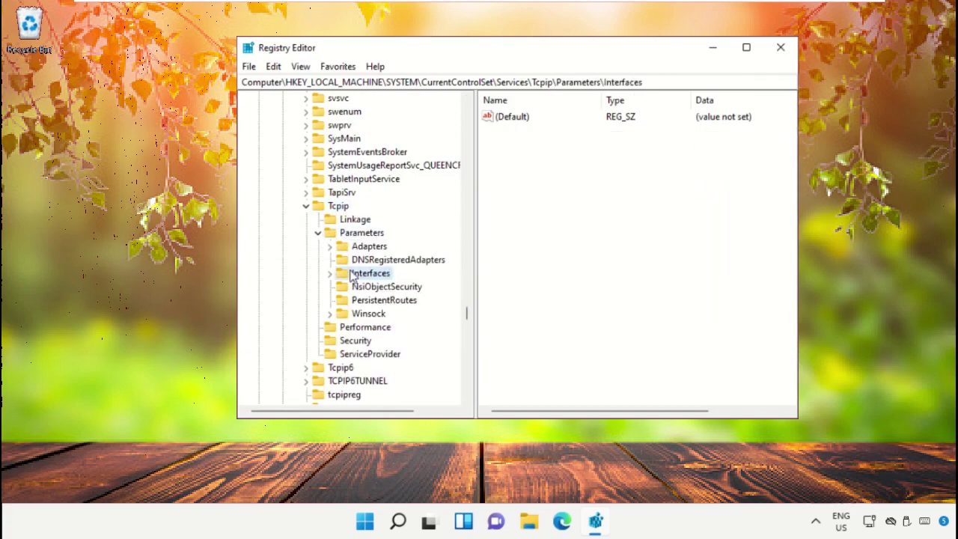
pyautogui.click(329, 273)
# Step: Check the values of the three interface subkeys and select {90f1051e-2f02-462c-9927-e765c6cf819a}, the one holding the DHCP address data
pyautogui.click(369, 289)
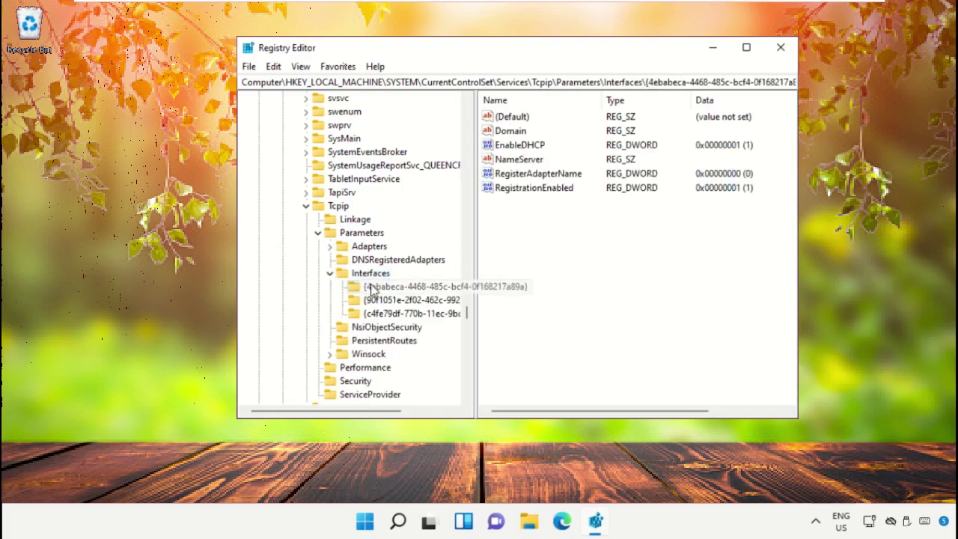
pyautogui.click(372, 301)
pyautogui.click(374, 314)
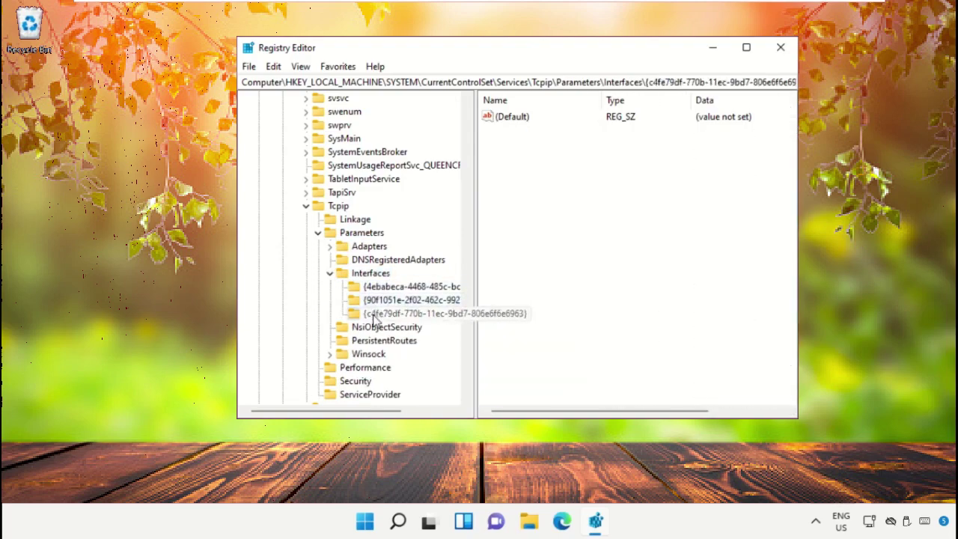
pyautogui.click(389, 300)
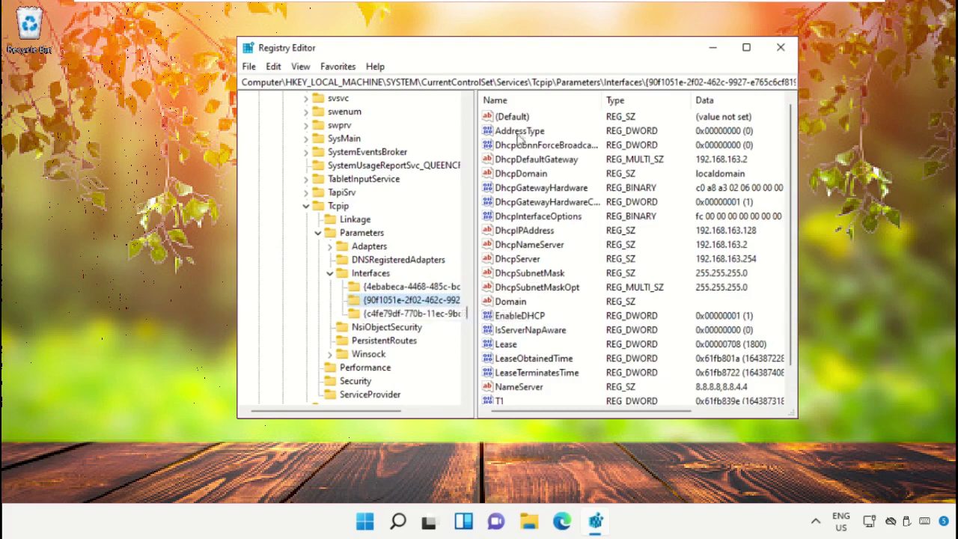
# Step: Create a DWORD (32-bit) value named TCPackFrequency in the selected interface key
pyautogui.scroll(-1, 546, 376)
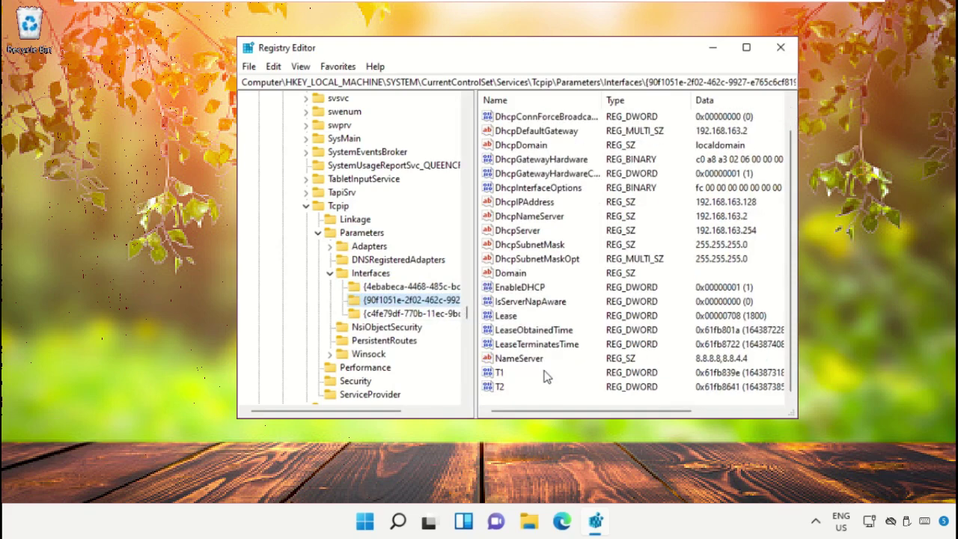
pyautogui.rightClick(548, 388)
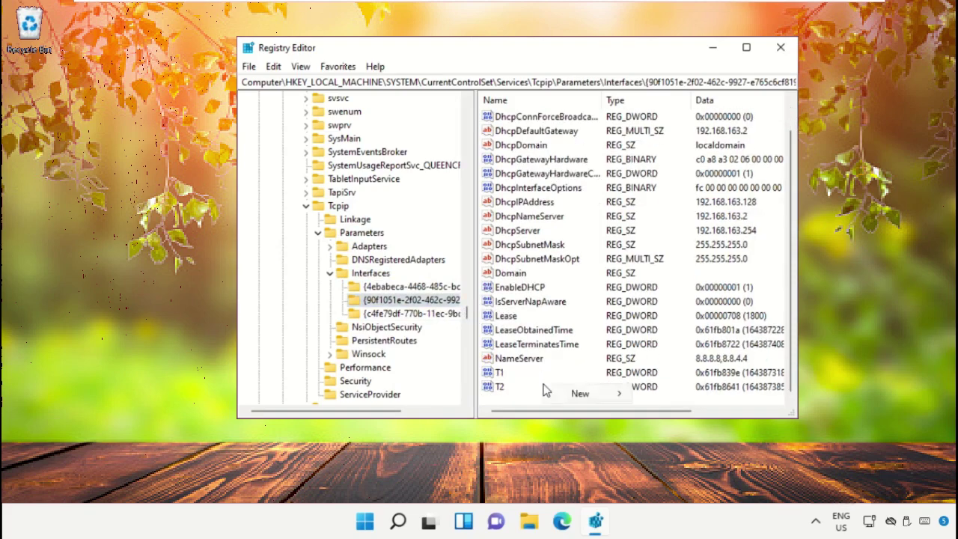
pyautogui.moveTo(575, 401)
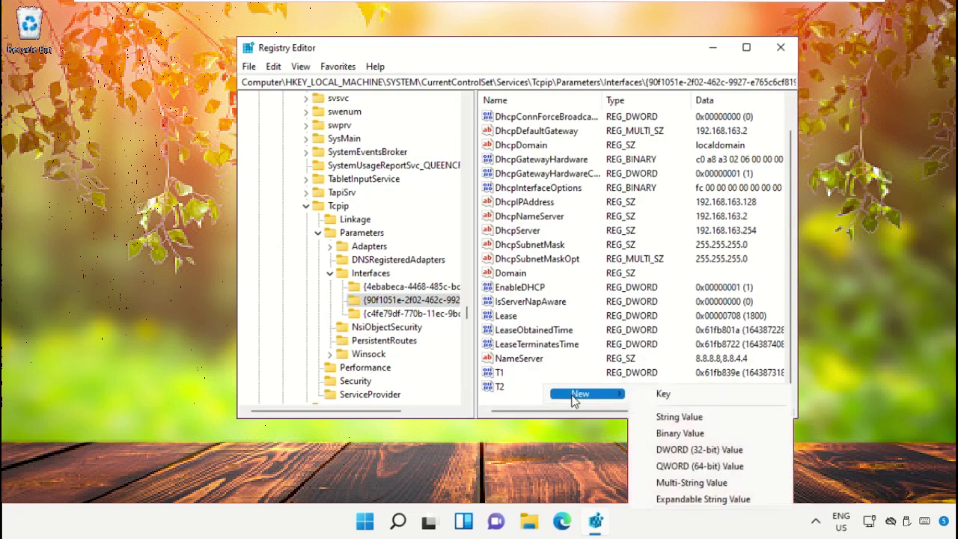
pyautogui.click(707, 450)
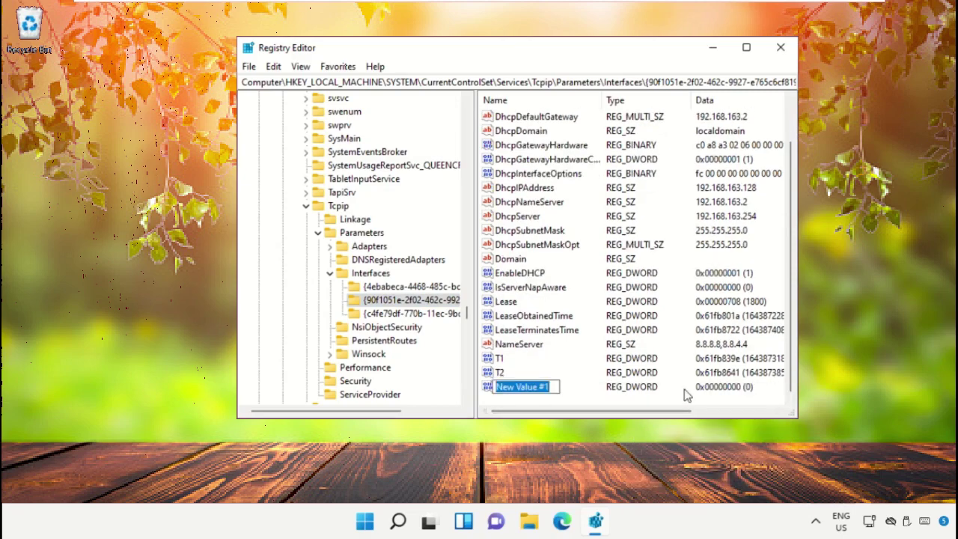
pyautogui.write('T')
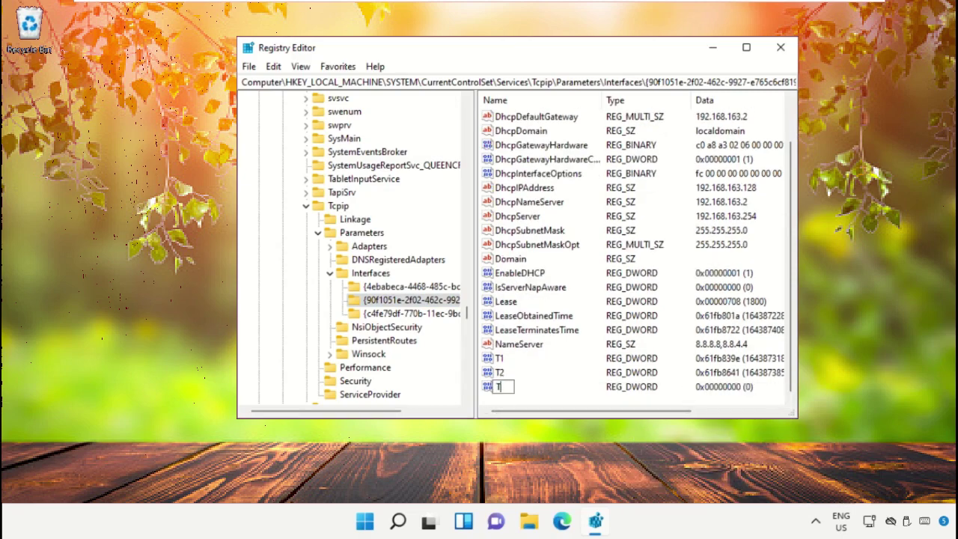
pyautogui.write('CPackFrequency')
pyautogui.press('Return')
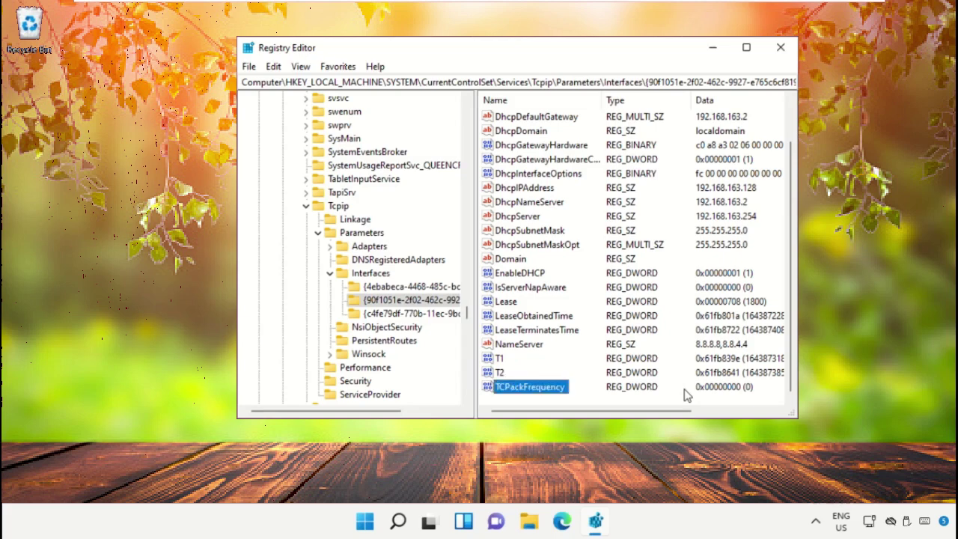
# Step: Set the TCPackFrequency value in the interface key to 1 hexadecimal
pyautogui.click(559, 389)
pyautogui.rightClick(558, 390)
pyautogui.click(591, 397)
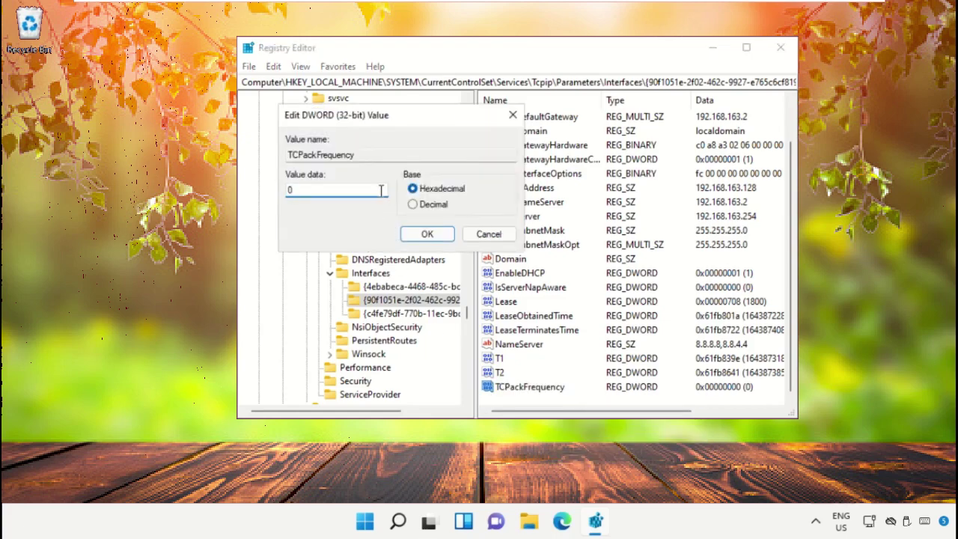
pyautogui.click(425, 234)
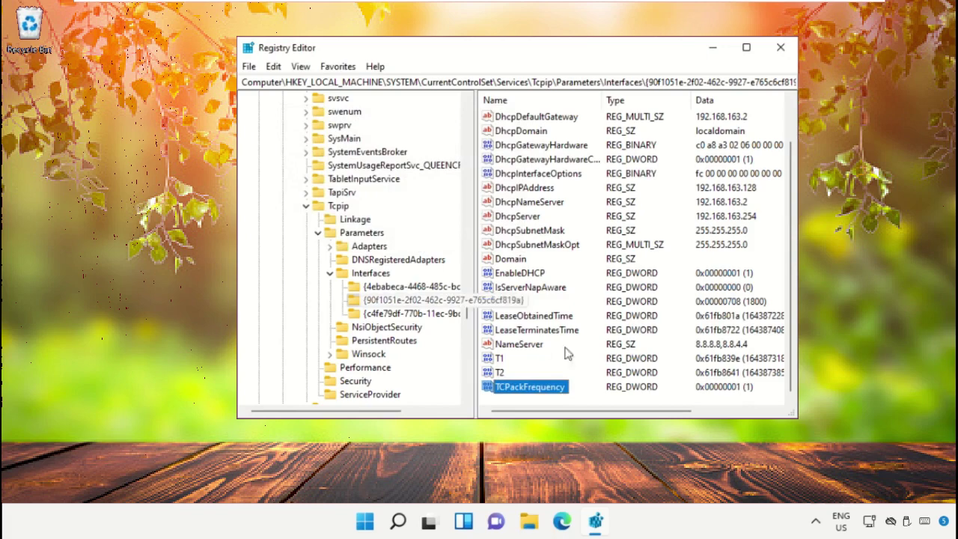
# Step: Create a second DWORD (32-bit) value named TCPNoDelay in the same interface key
pyautogui.rightClick(637, 400)
pyautogui.moveTo(653, 408)
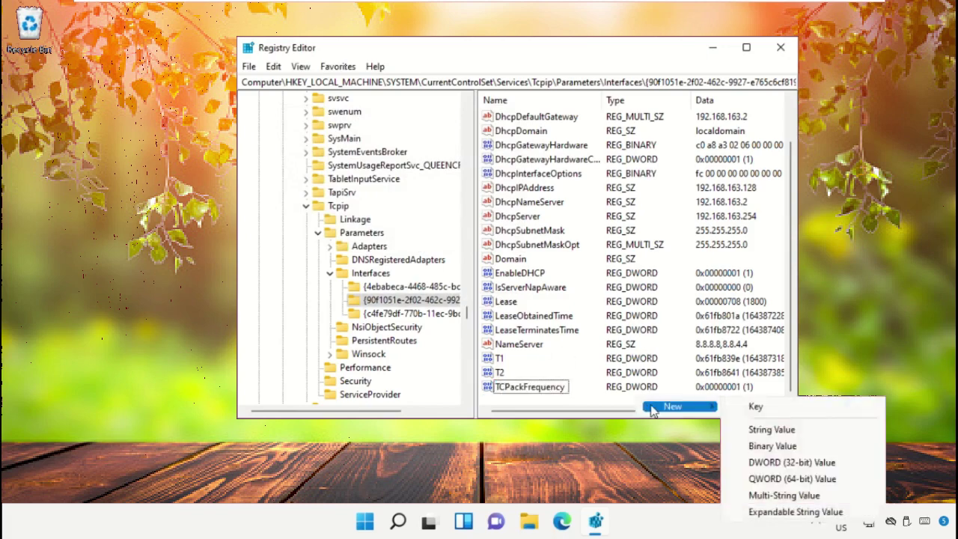
pyautogui.click(786, 461)
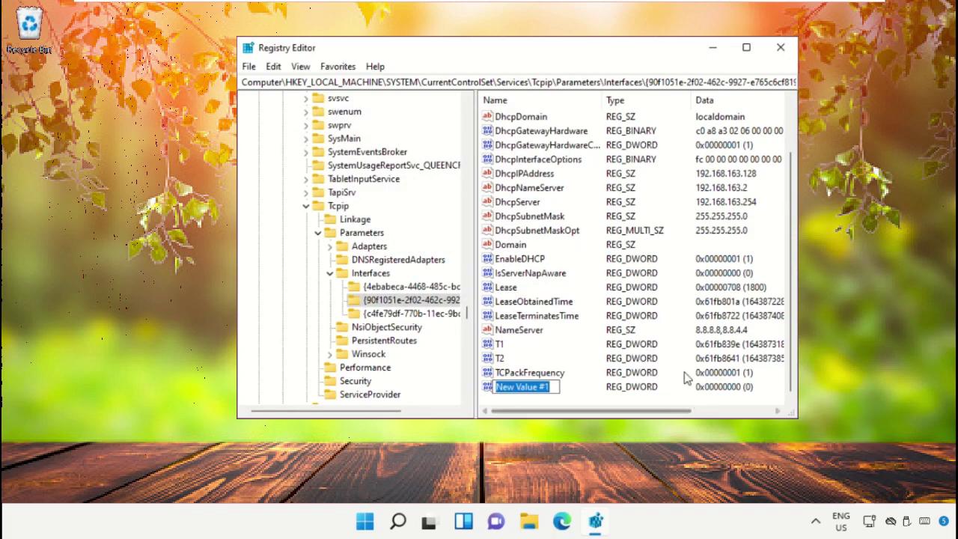
pyautogui.write('TCPNoDelay')
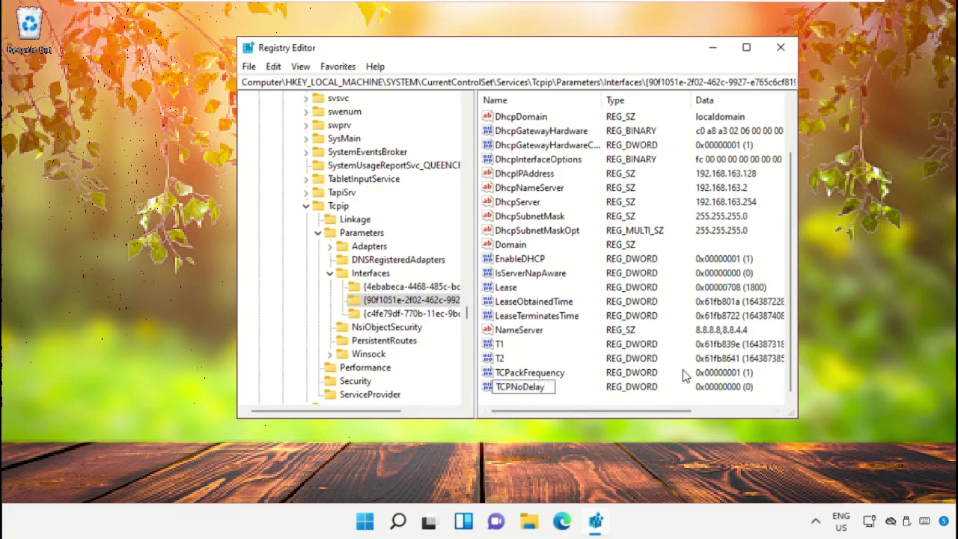
pyautogui.press('Return')
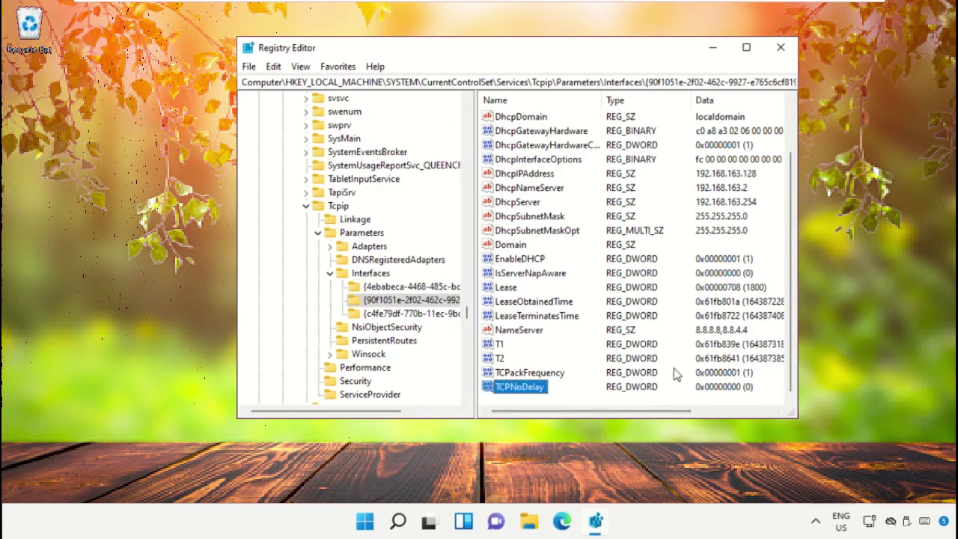
# Step: Set the interface key's TCPNoDelay value to 1 hexadecimal
pyautogui.rightClick(544, 388)
pyautogui.click(580, 395)
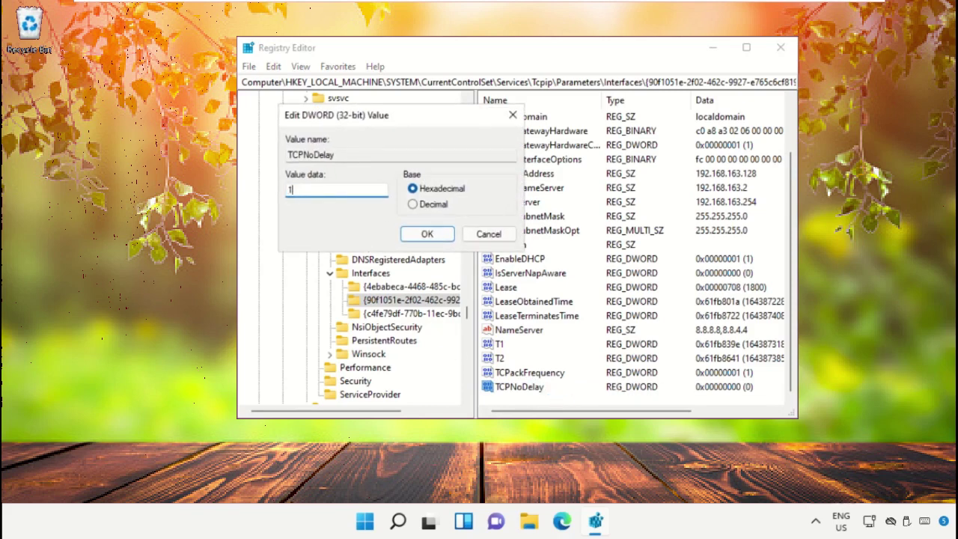
pyautogui.click(420, 233)
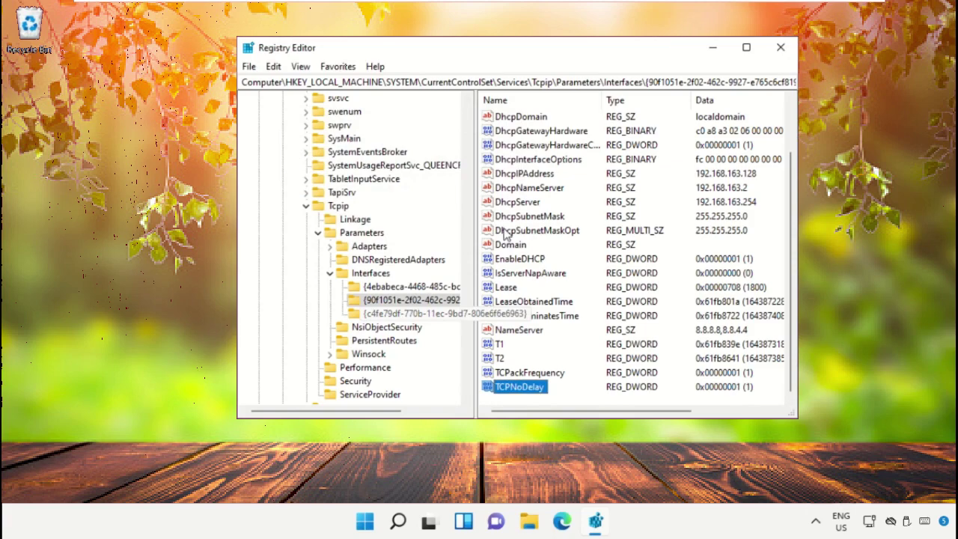
# Step: Close Registry Editor and bring up the computer's power options for a restart
pyautogui.click(781, 47)
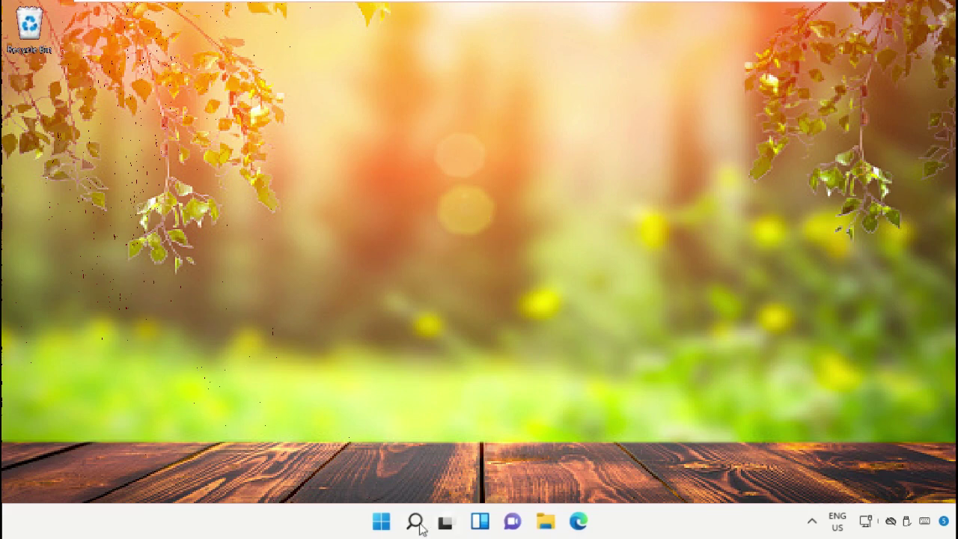
pyautogui.click(381, 522)
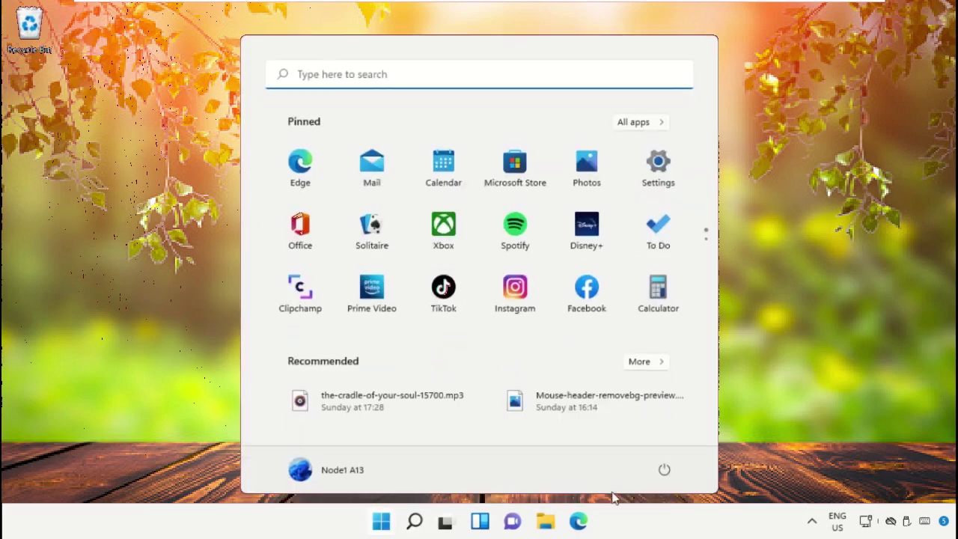
pyautogui.click(664, 472)
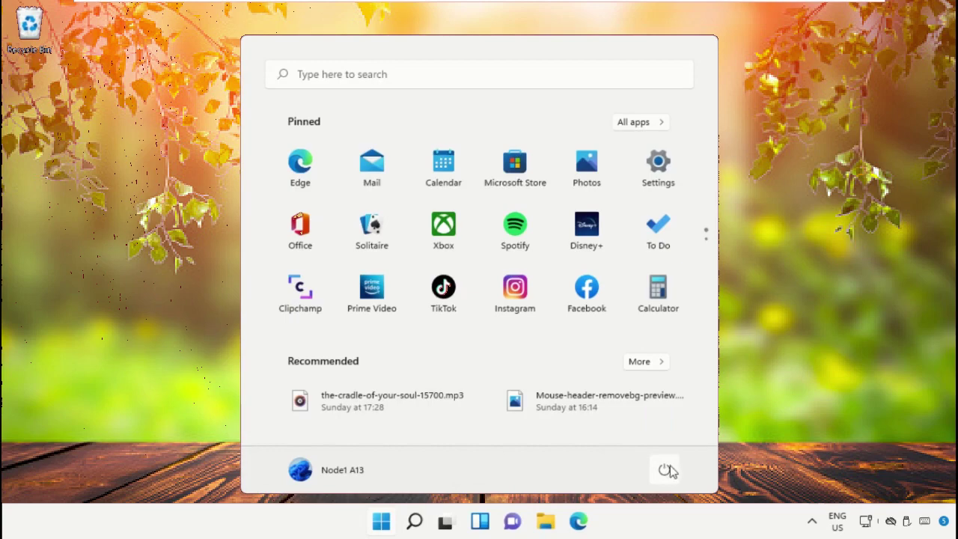
pyautogui.click(665, 471)
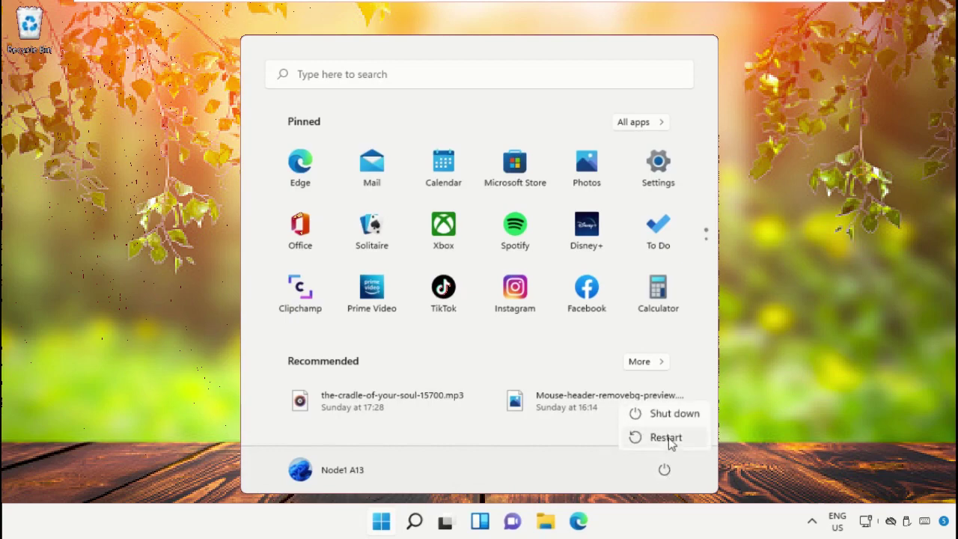